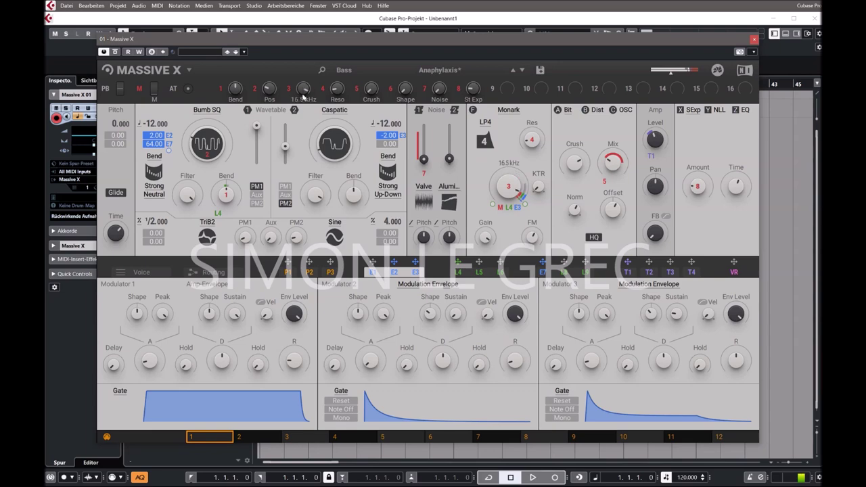
Audition the bass presets Active Jay, Another Yay, Apex Muzzle, Behind You, Bracket and Burnt Biscuit in the preset browser.
left_click(427, 71)
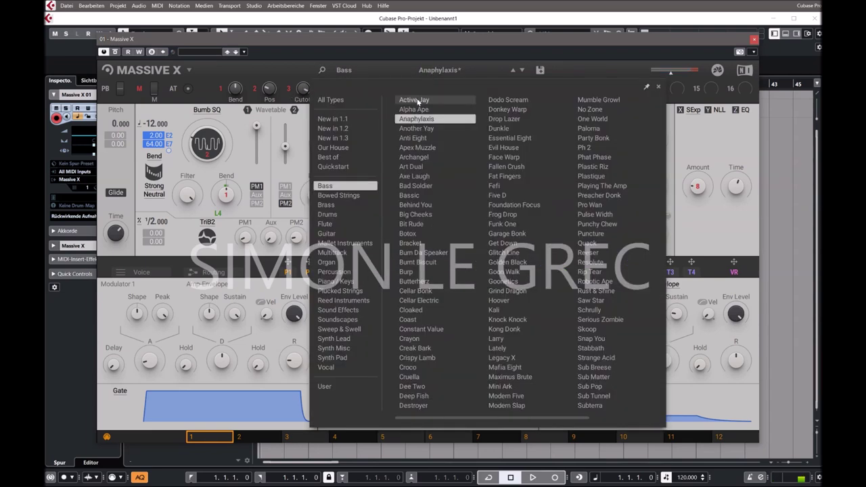
left_click(419, 101)
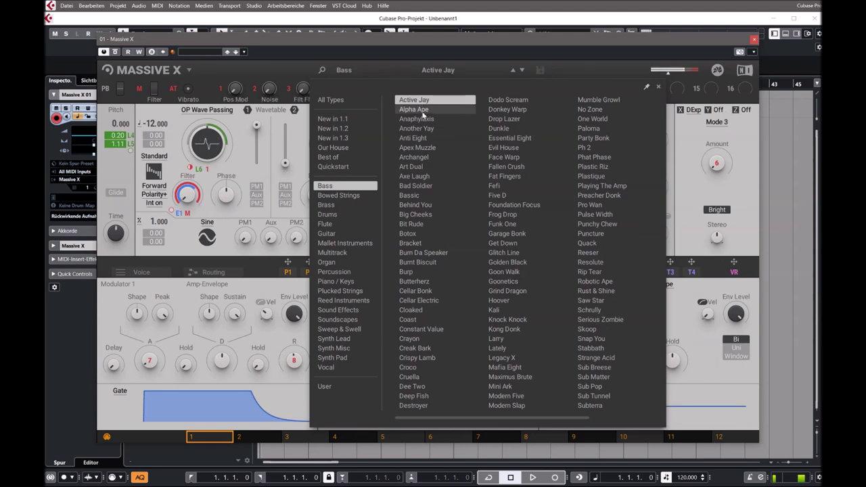
left_click(417, 130)
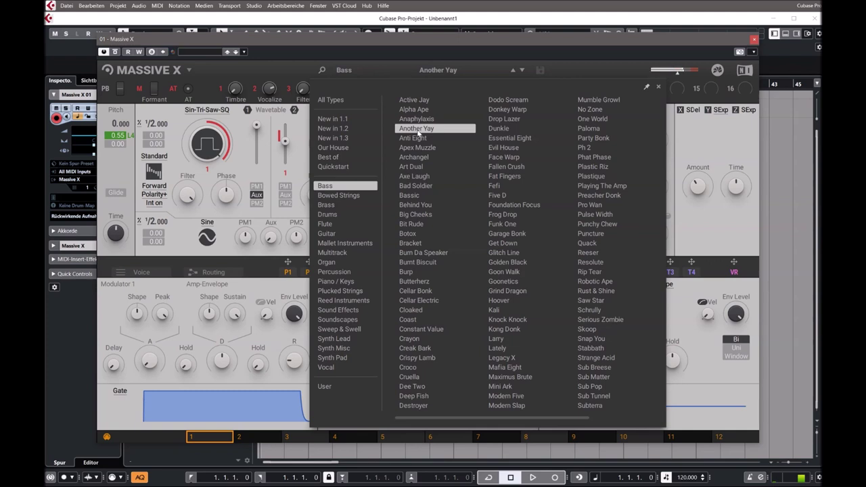
left_click(419, 148)
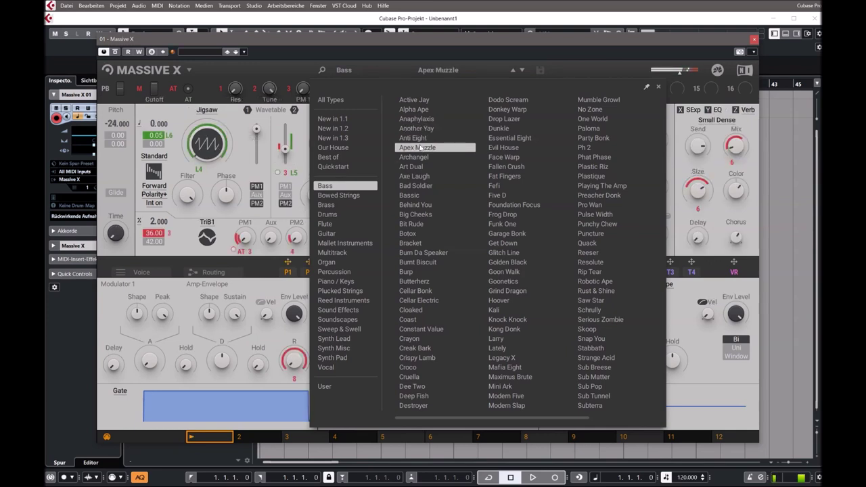
left_click(420, 205)
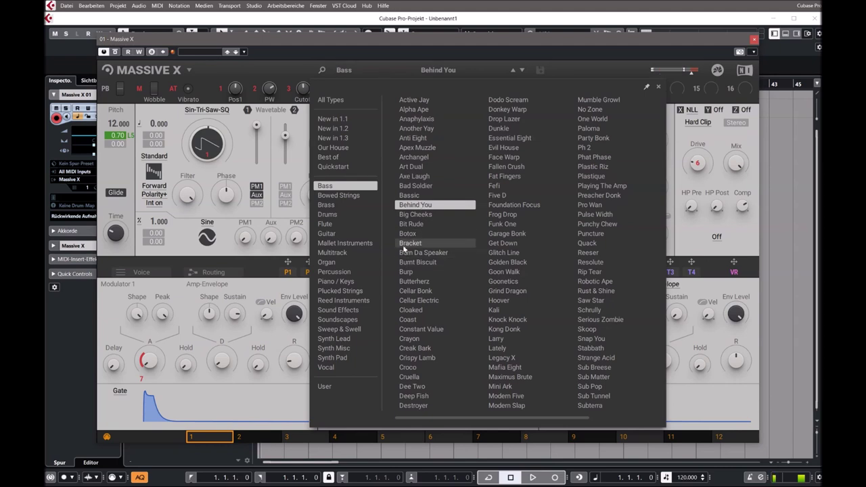
left_click(404, 244)
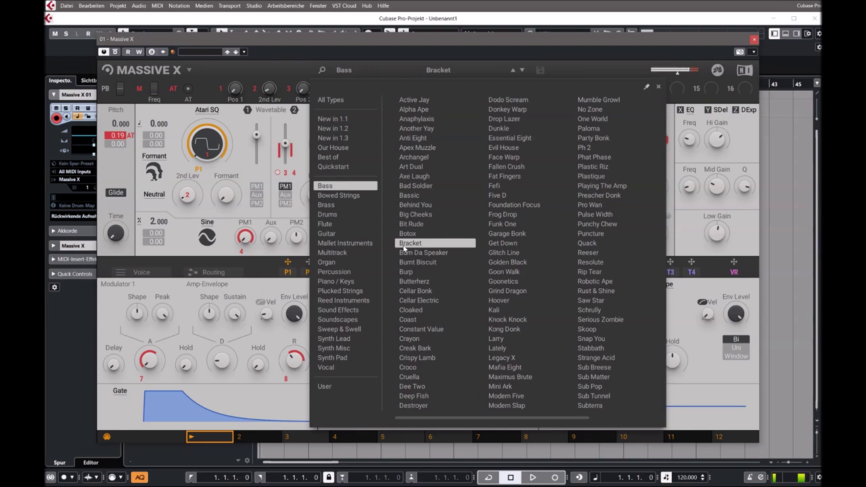
left_click(409, 264)
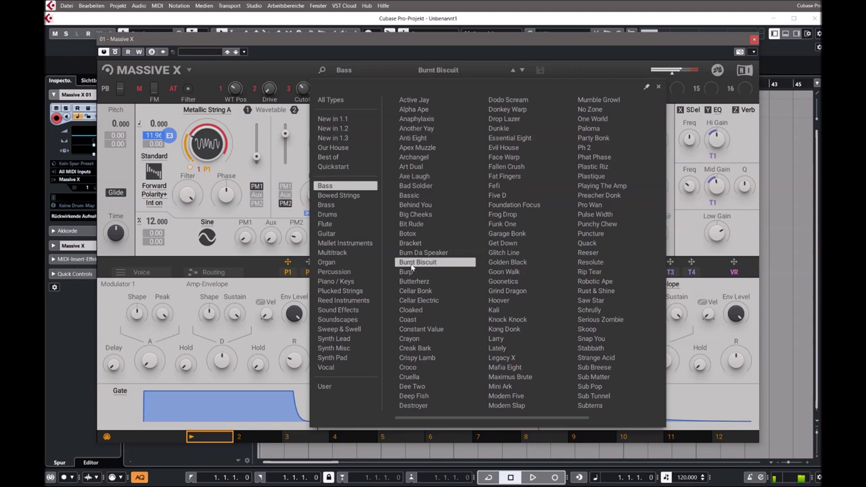
Load the bass preset Cloaked, close the preset browser and raise the levels of both wavetable oscillators.
left_click(427, 310)
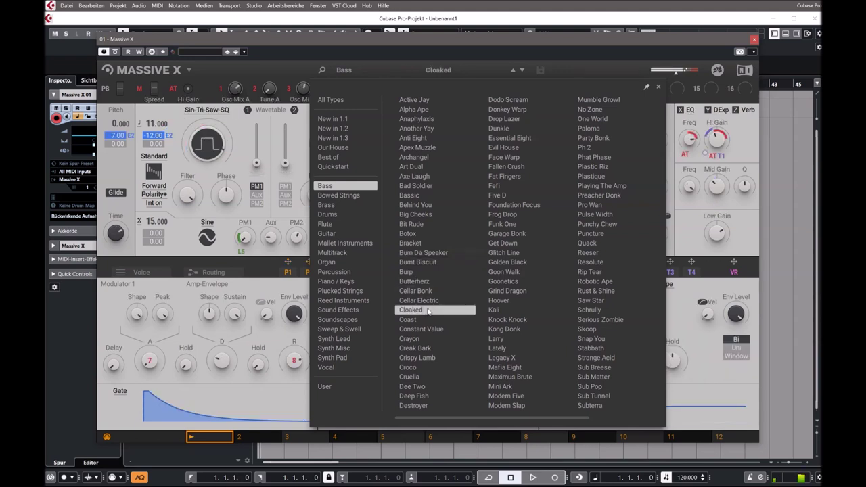
left_click(274, 212)
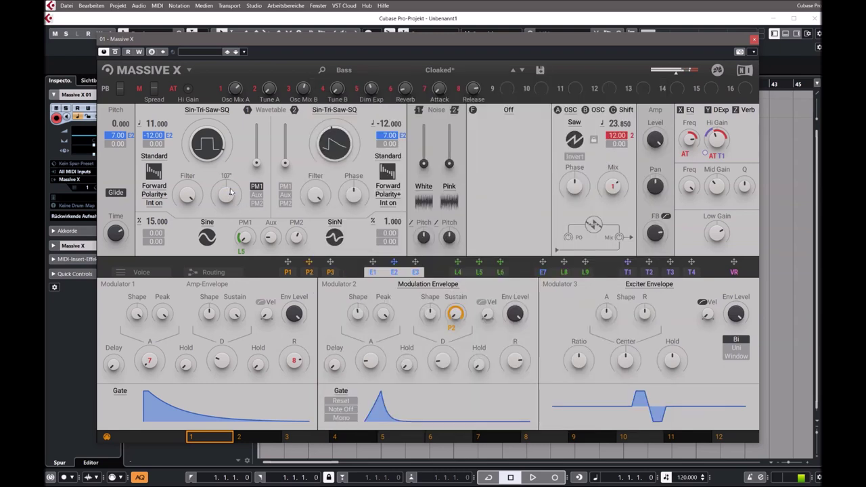
left_click_drag(257, 162, 285, 144)
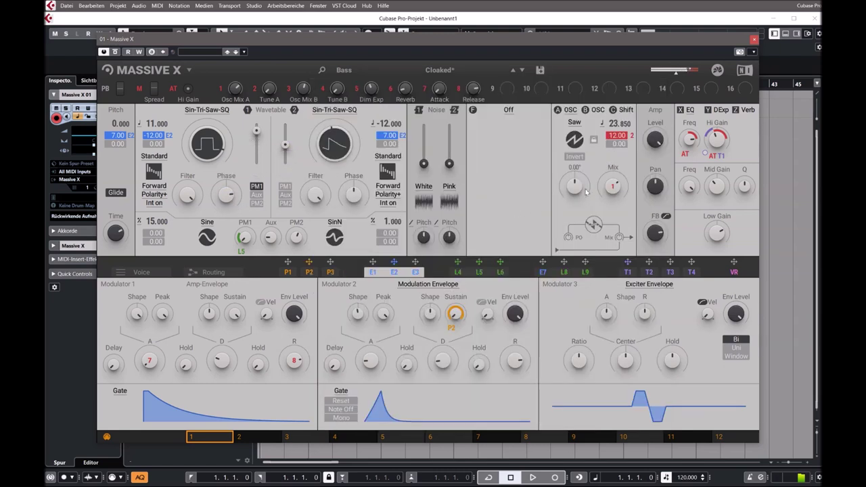
Audition the bass presets Coast, Garage Bonk and Grind Dragon.
left_click(522, 70)
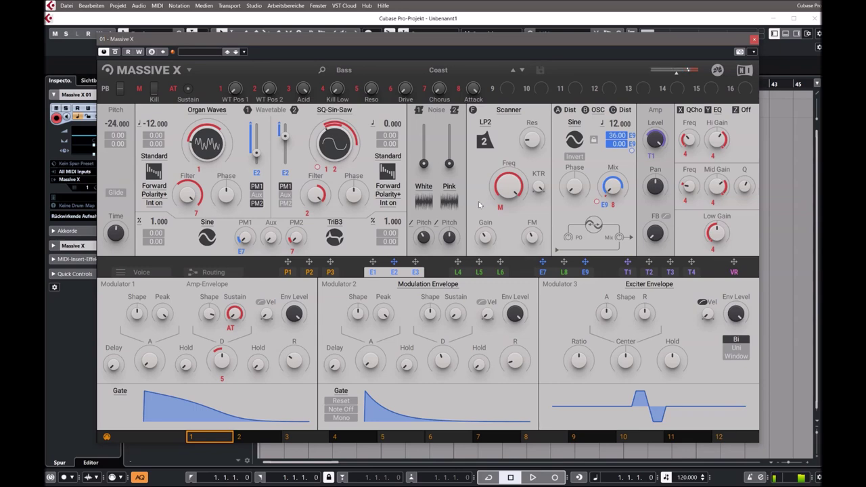
left_click(437, 70)
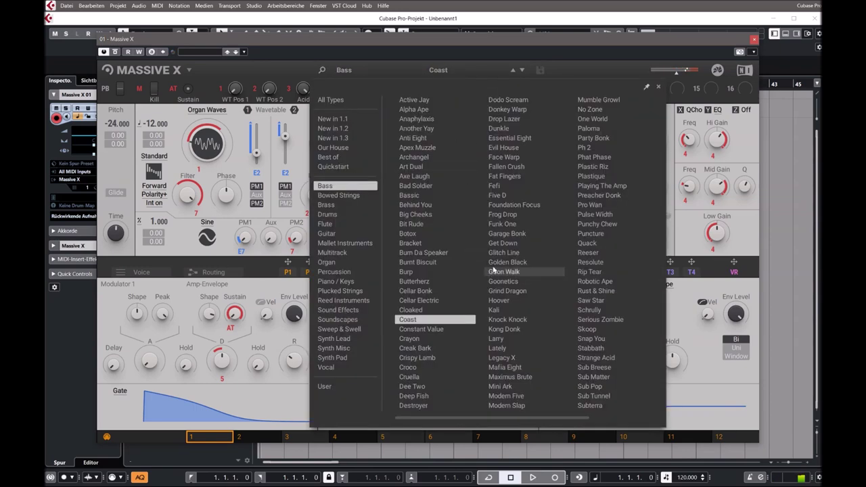
left_click(501, 240)
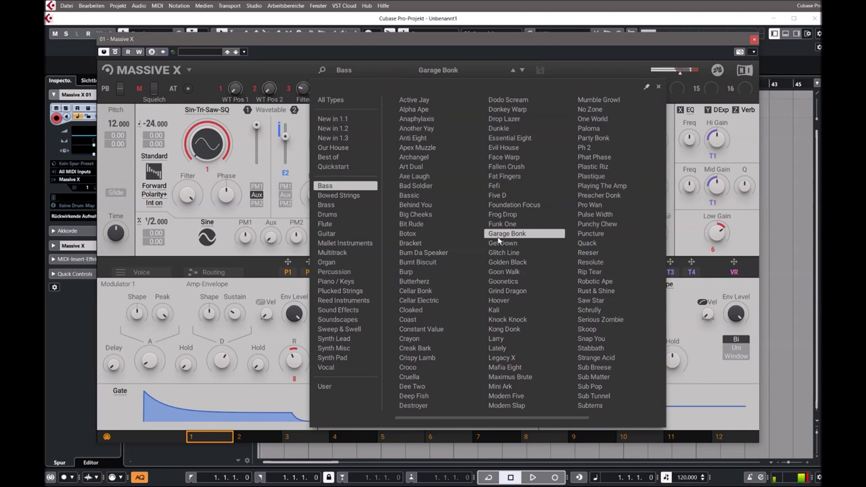
left_click(503, 294)
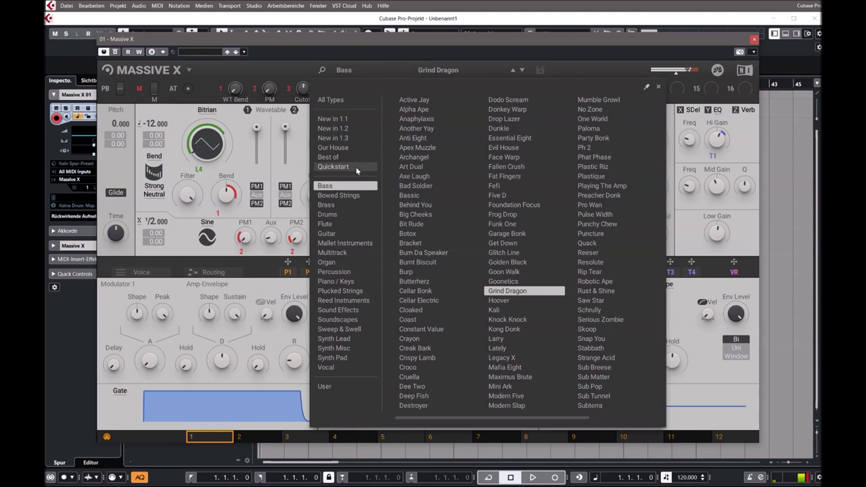
In the Grind Dragon preset, adjust the Scanner filter frequency, raise the pink noise level and set the white noise level to 57.5%.
left_click(679, 155)
left_click_drag(684, 148, 684, 144)
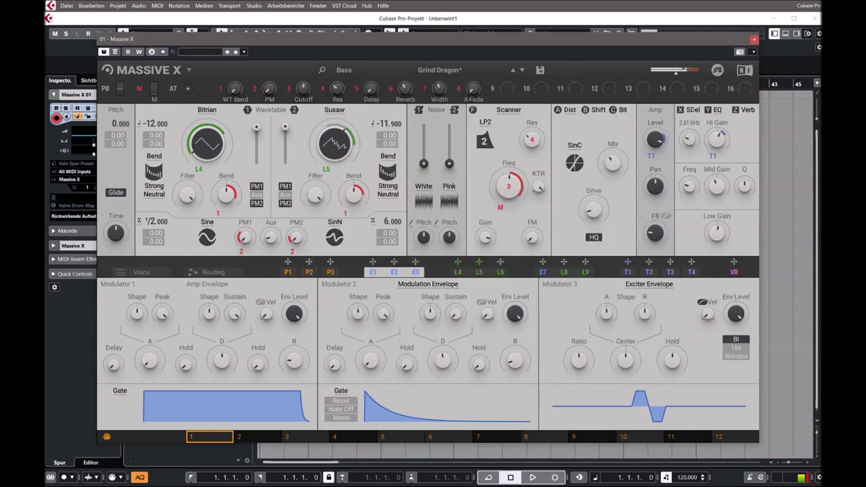
mouse_move(509, 187)
left_mouse_down()
mouse_move(509, 179)
mouse_move(500, 205)
mouse_move(509, 189)
left_mouse_up()
mouse_move(449, 163)
mouse_move(449, 163)
left_mouse_down()
mouse_move(449, 143)
mouse_move(459, 157)
left_mouse_up()
left_click_drag(424, 163, 423, 141)
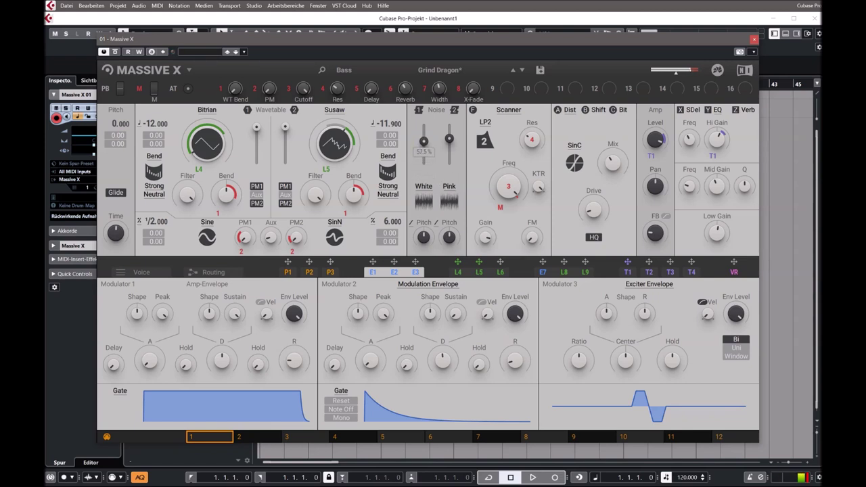
Audition the bass presets Mafia Eight, Mini Ark, Plastic Riz and Punchy Chew.
left_click(431, 71)
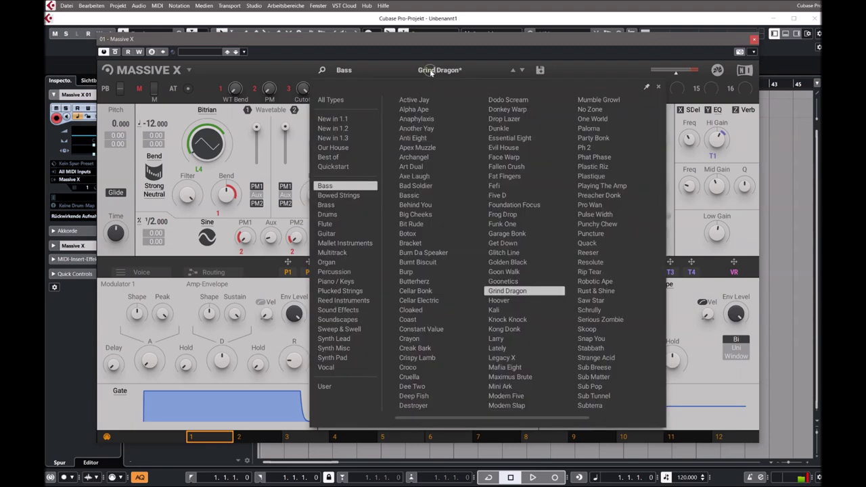
left_click(496, 369)
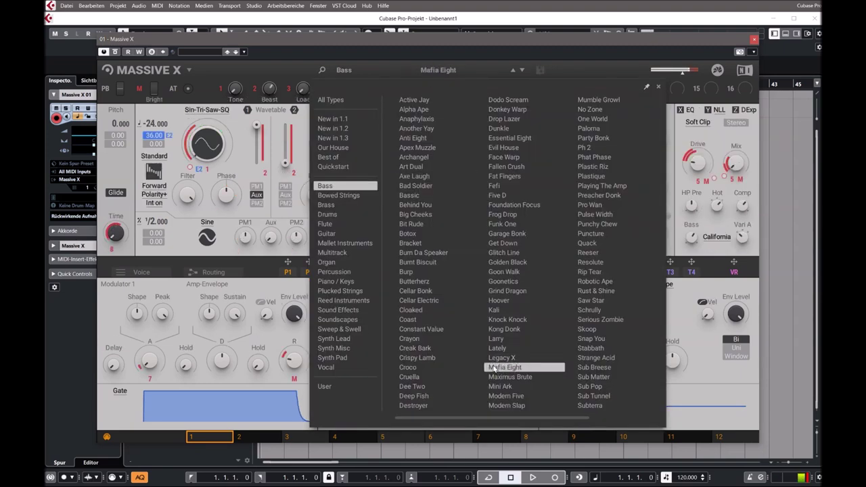
left_click(500, 387)
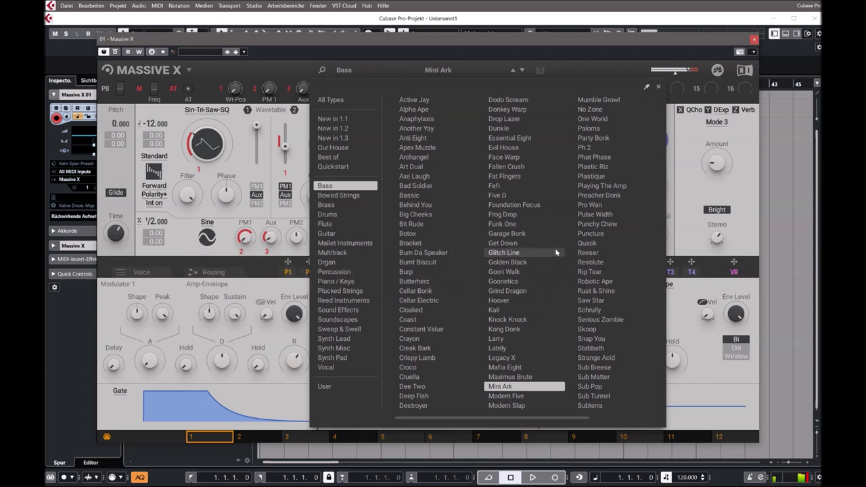
left_click(584, 166)
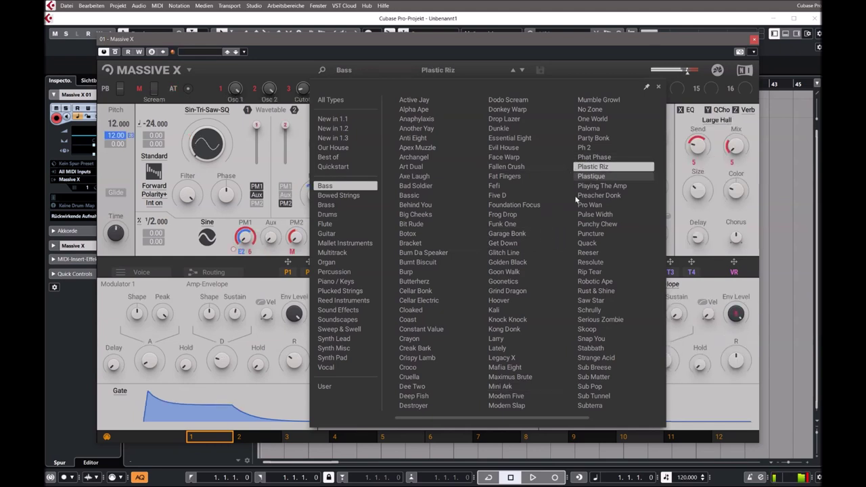
left_click(586, 224)
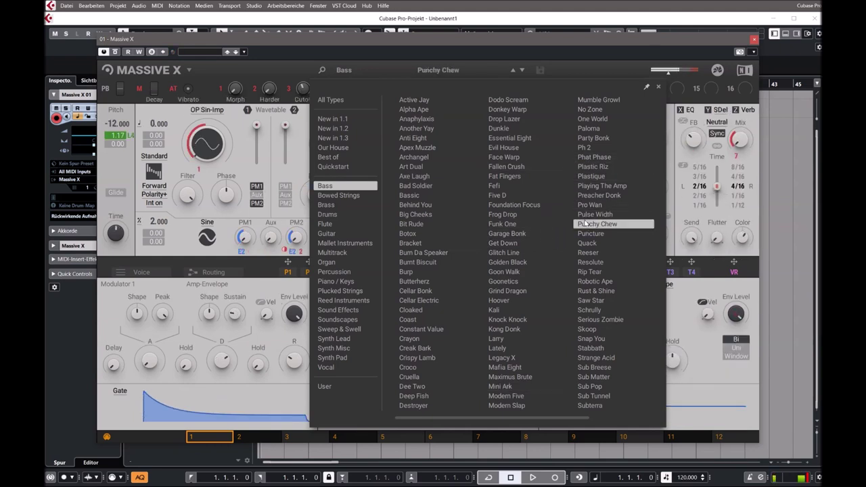
Audition the Bowed Strings presets Iron Throne, Epic Stringy, Quartet Time and Bright Superstrings.
left_click(348, 195)
left_click(433, 158)
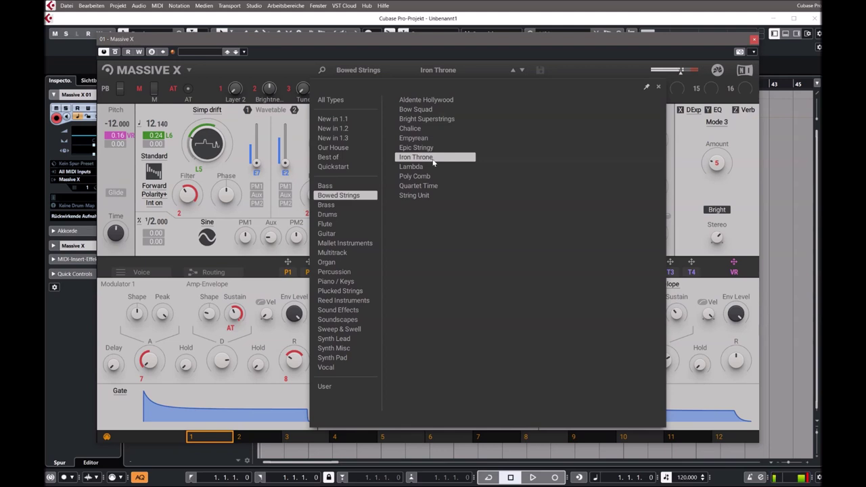
left_click(418, 147)
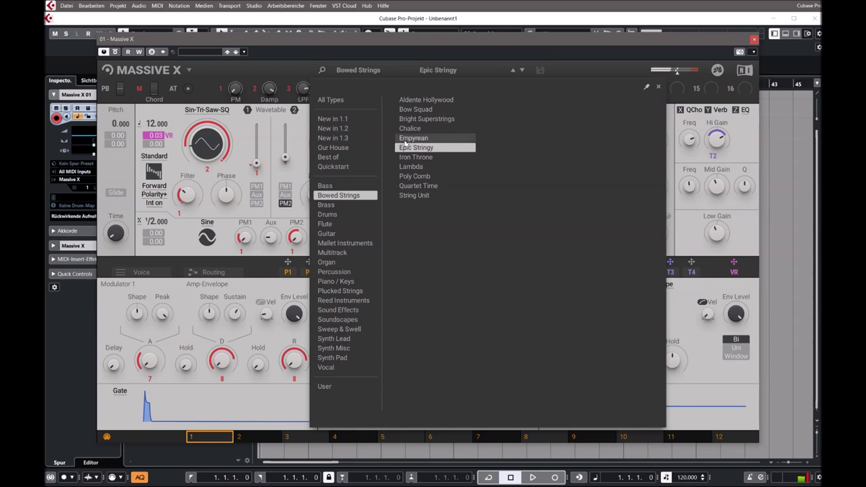
left_click(415, 186)
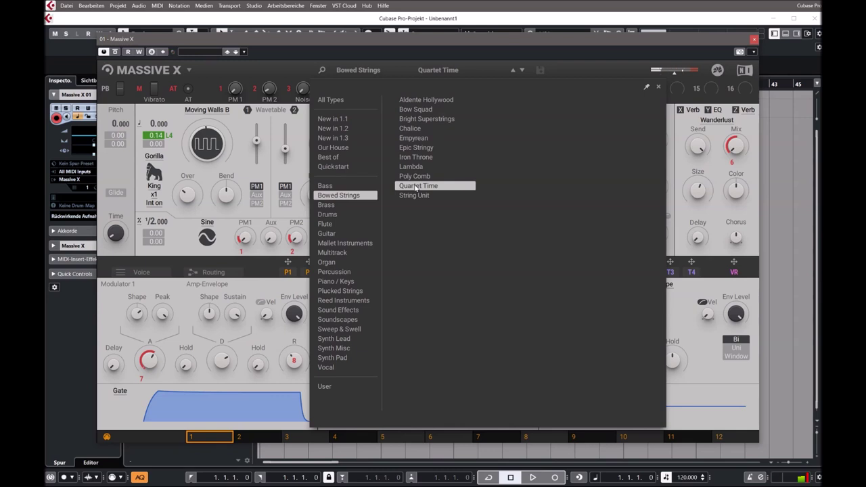
left_click(422, 120)
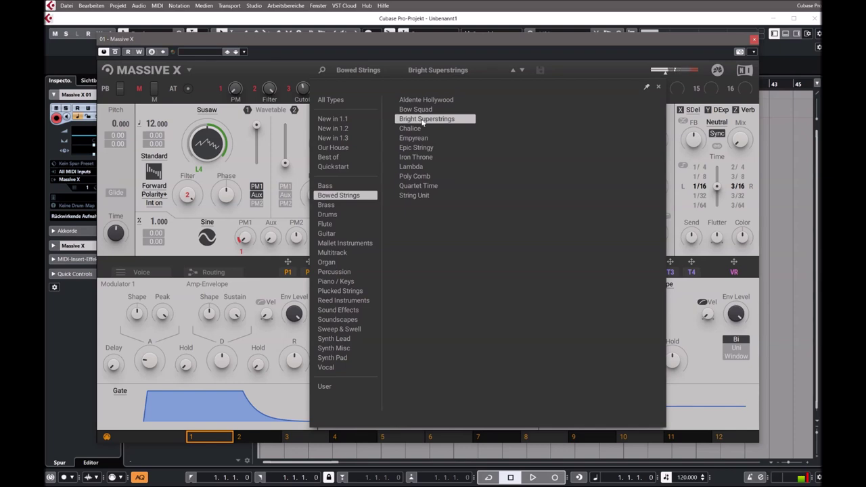
Audition the Brass presets Epica, Godzilla Tube, Sharp Horns and Soft Gold.
left_click(327, 205)
left_click(397, 128)
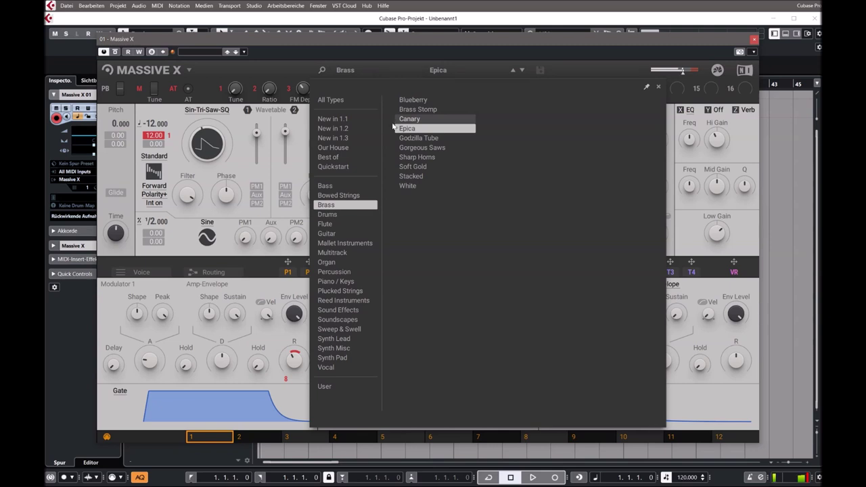
left_click(416, 139)
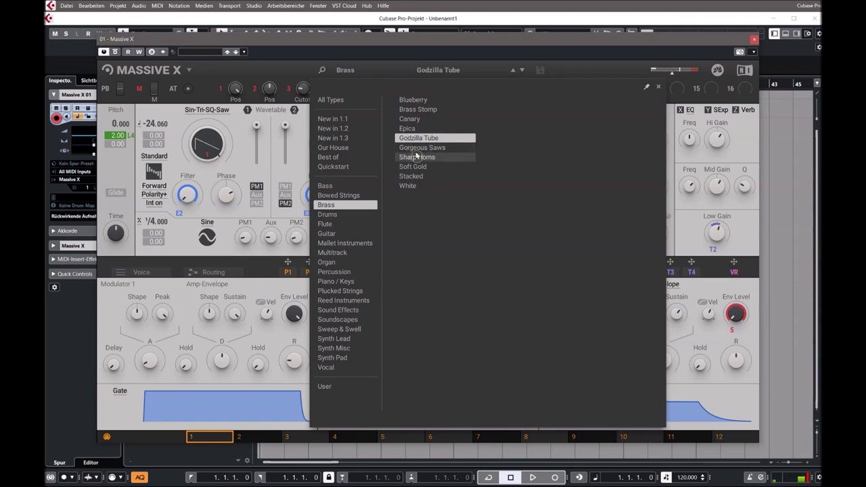
left_click(416, 157)
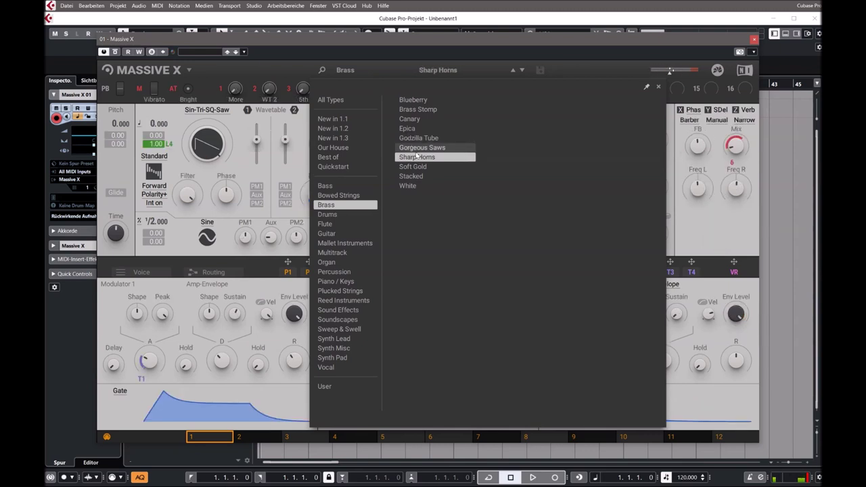
left_click(404, 167)
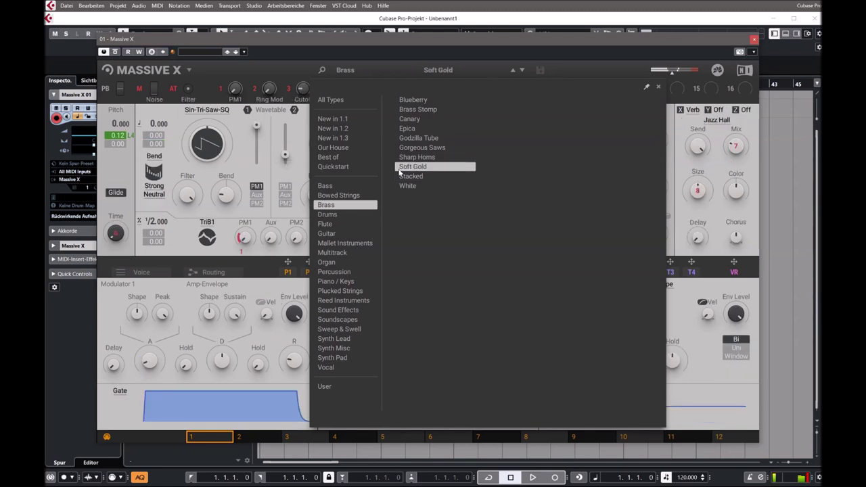
Audition the Flute presets Balearic Motion, Peters Pan, Pipe Man and Shakulator.
left_click(325, 224)
left_click(406, 120)
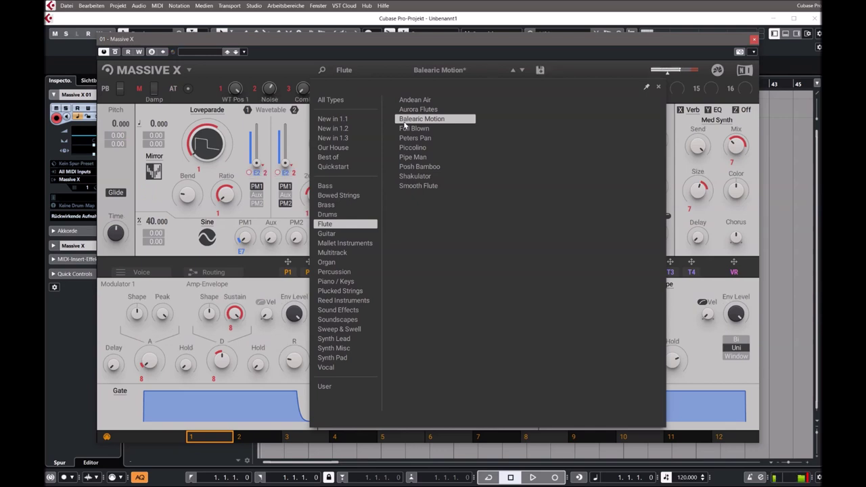
left_click(410, 138)
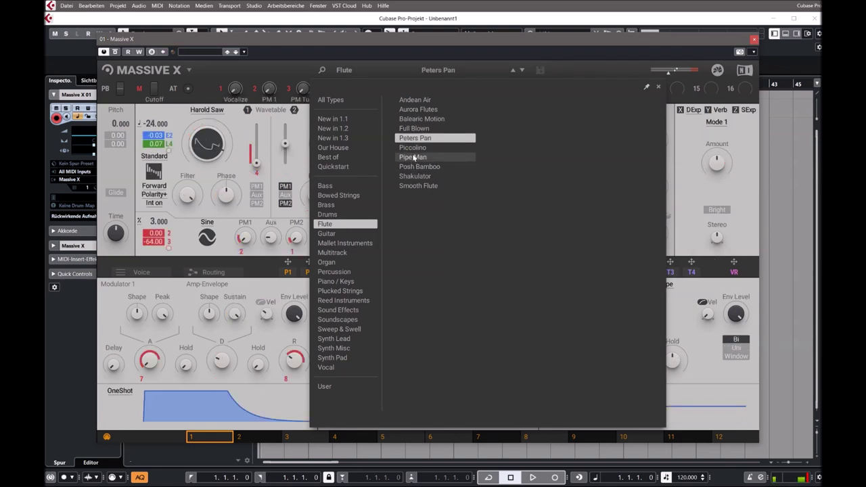
left_click(414, 157)
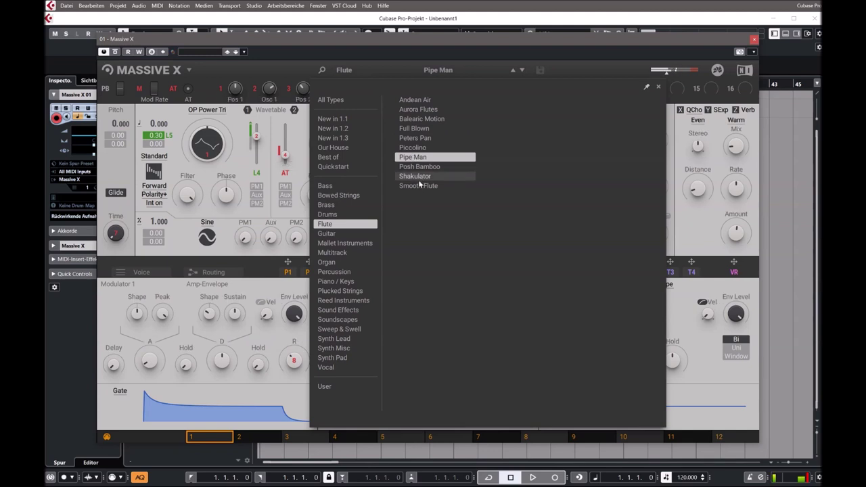
left_click(417, 177)
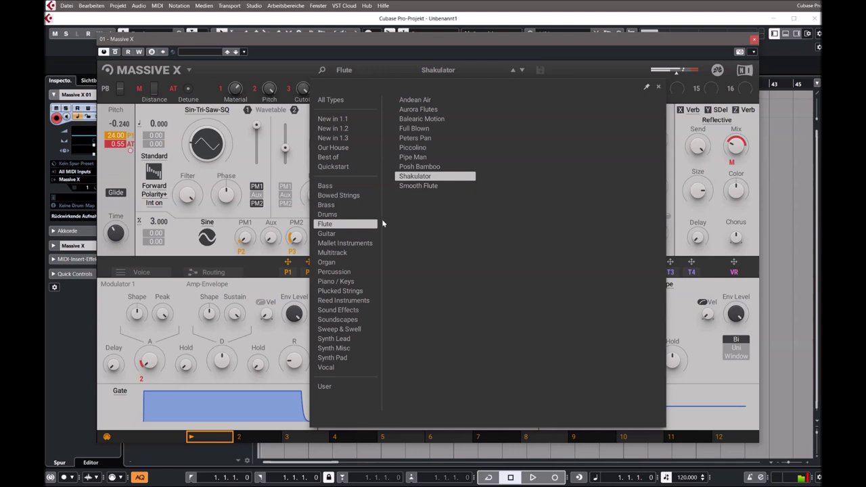
Audition the Guitar presets Muted Axe and Neu Metal.
left_click(358, 235)
left_click(404, 129)
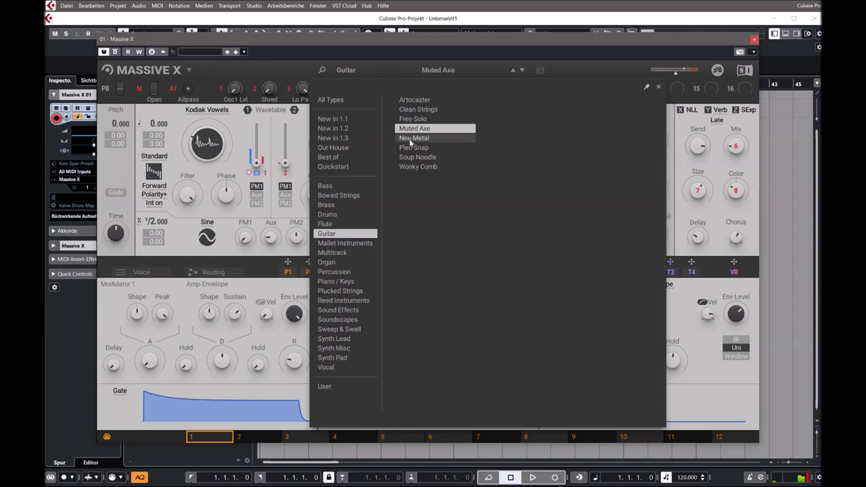
left_click(412, 140)
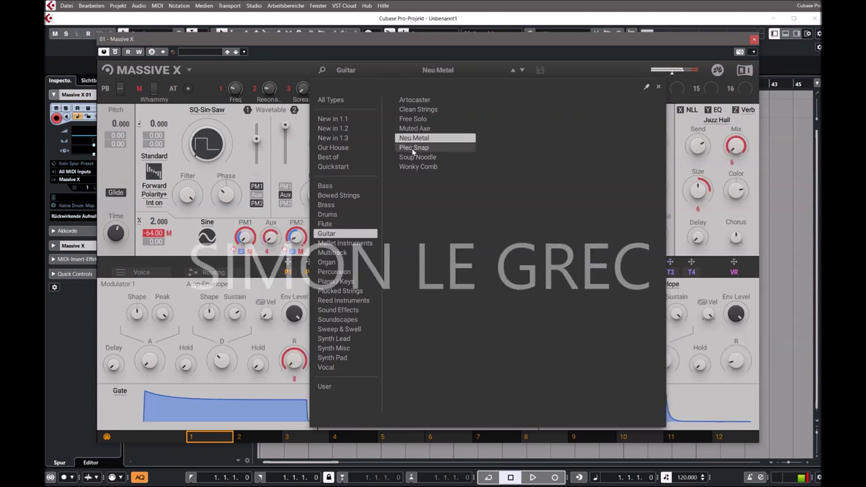
Audition the Guitar preset Soup Noodle and the Mallet Instruments presets Bongo Bells, Comb Mallets, Forest Metal, Love Affair and Noise Sub.
left_click(420, 157)
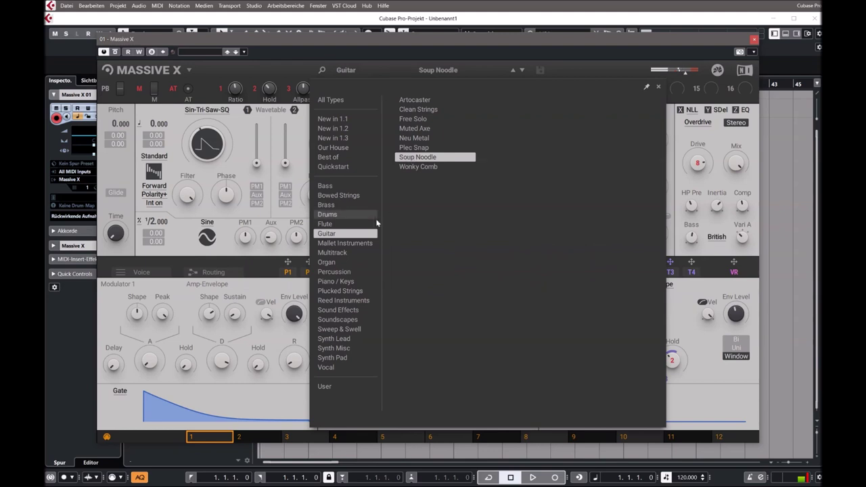
left_click(345, 243)
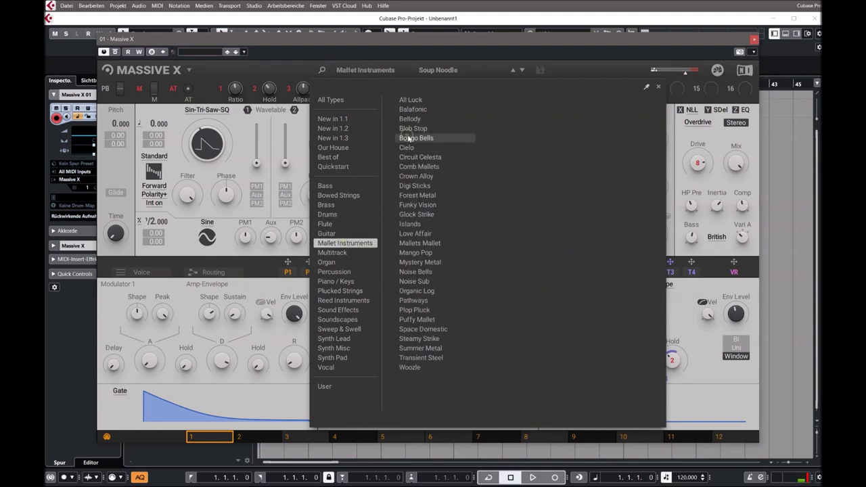
left_click(408, 139)
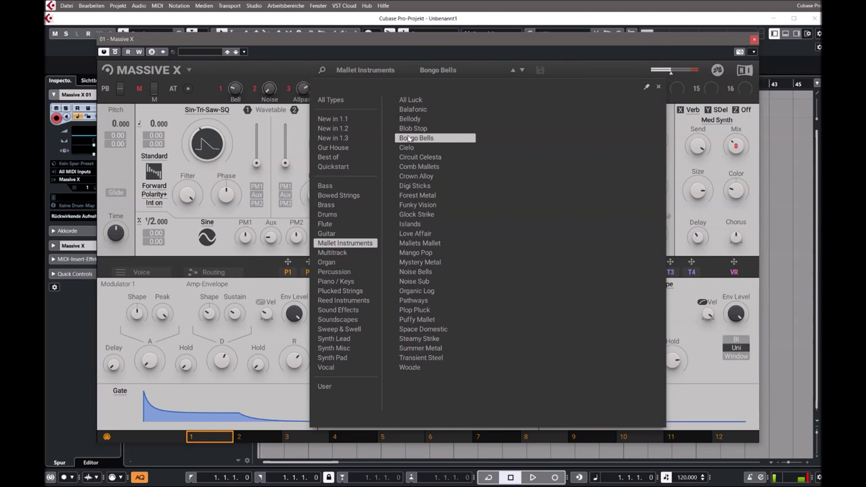
left_click(410, 167)
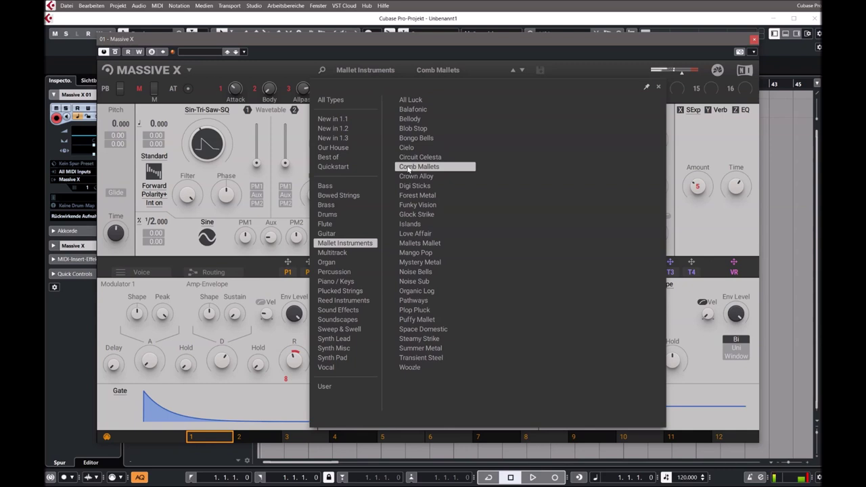
left_click(410, 196)
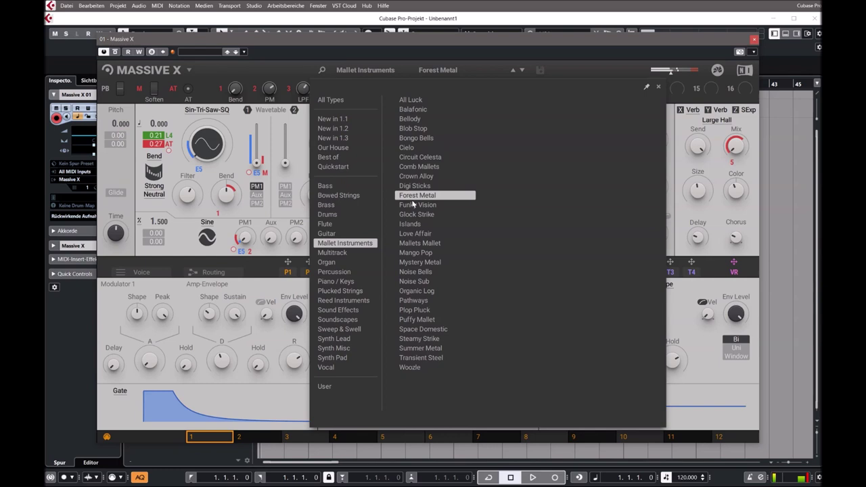
left_click(418, 234)
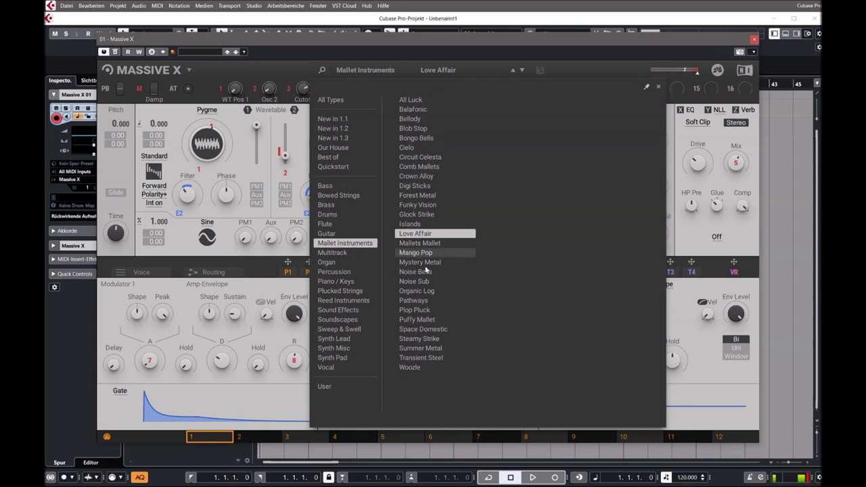
left_click(418, 281)
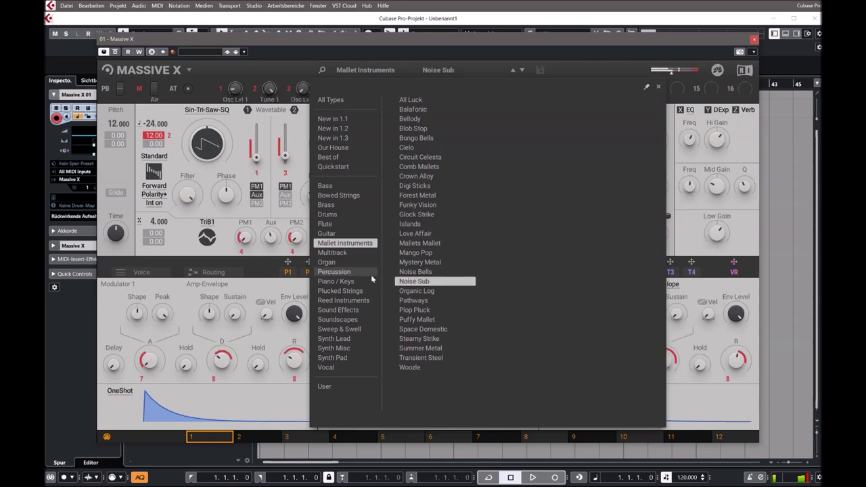
Audition the Multitrack presets Devine Acid, Fruit Walk and Massive Raw, changing the first oscillator's wavetable position in Massive Raw.
left_click(340, 253)
left_click(412, 157)
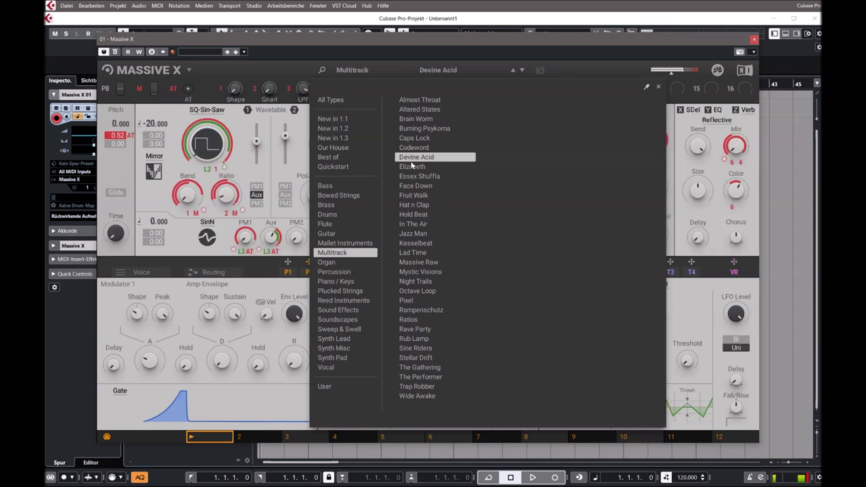
left_click(413, 195)
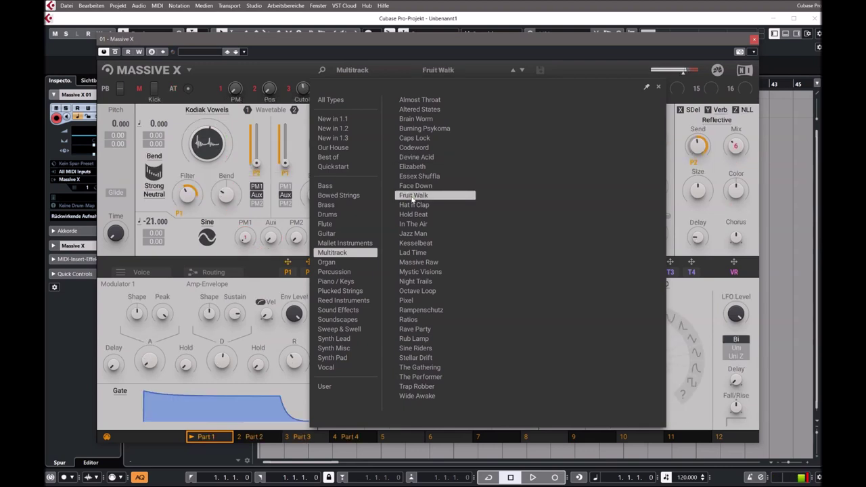
left_click(415, 262)
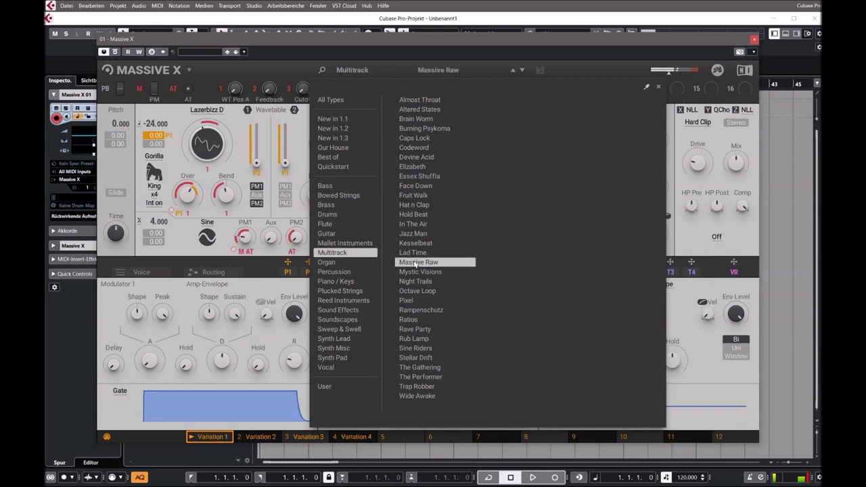
left_click(217, 145)
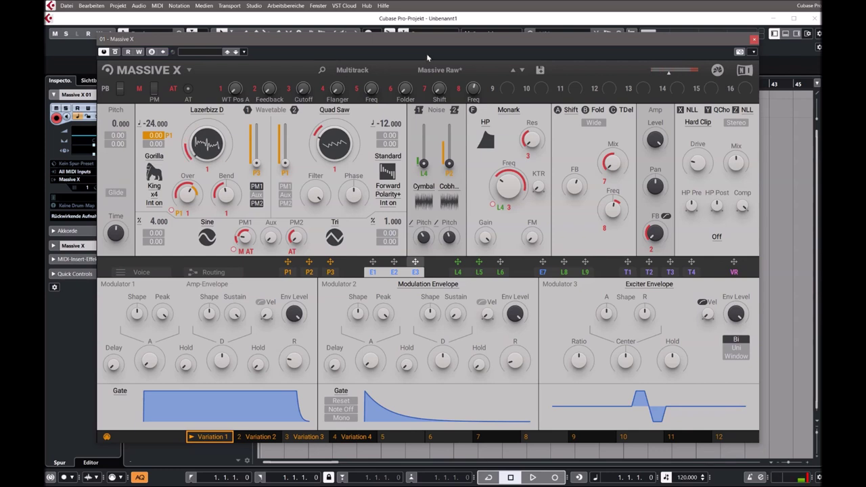
Audition the Piano / Keys presets Buried Giant, Clock Face, Club Tropics, Destination Source, Eighties Essential and Helios Punch.
left_click(437, 71)
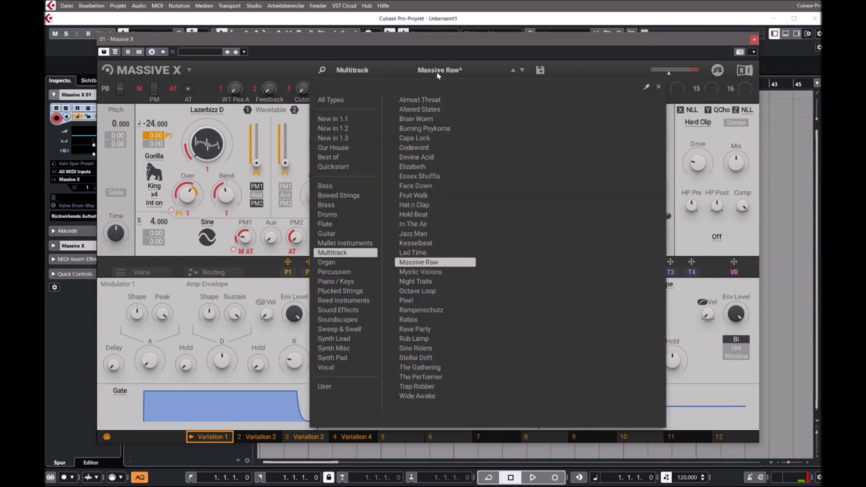
left_click(336, 281)
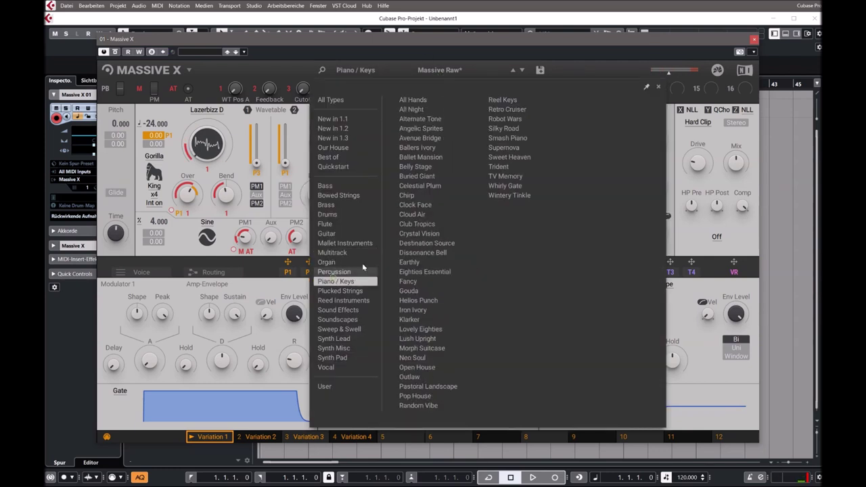
left_click(403, 182)
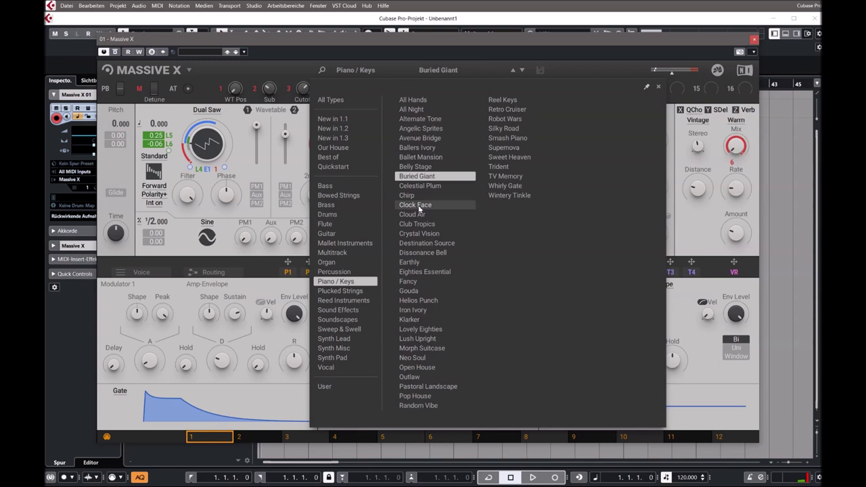
left_click(416, 205)
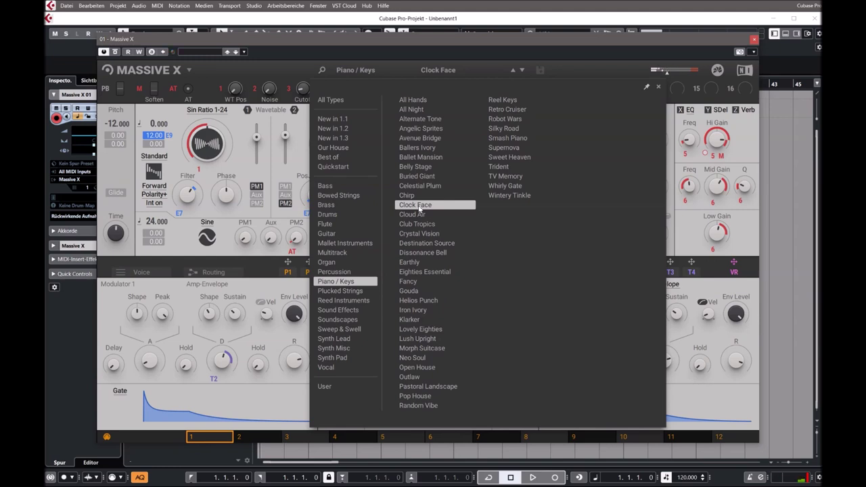
left_click(411, 224)
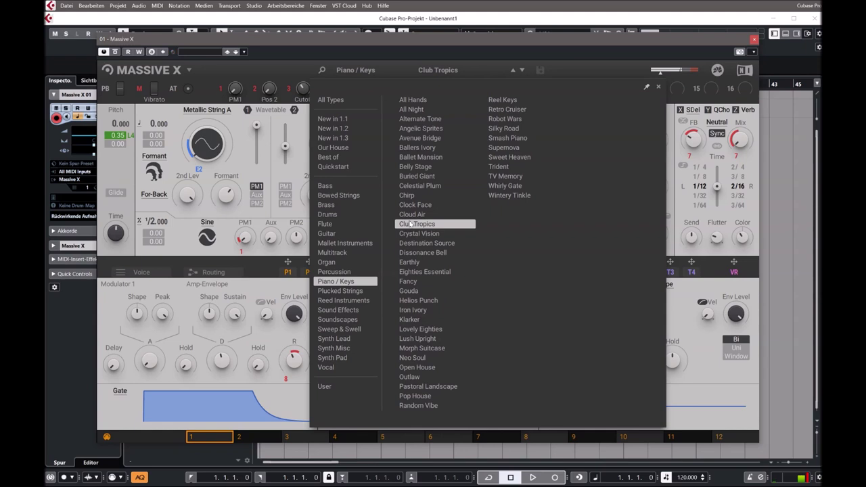
left_click(437, 245)
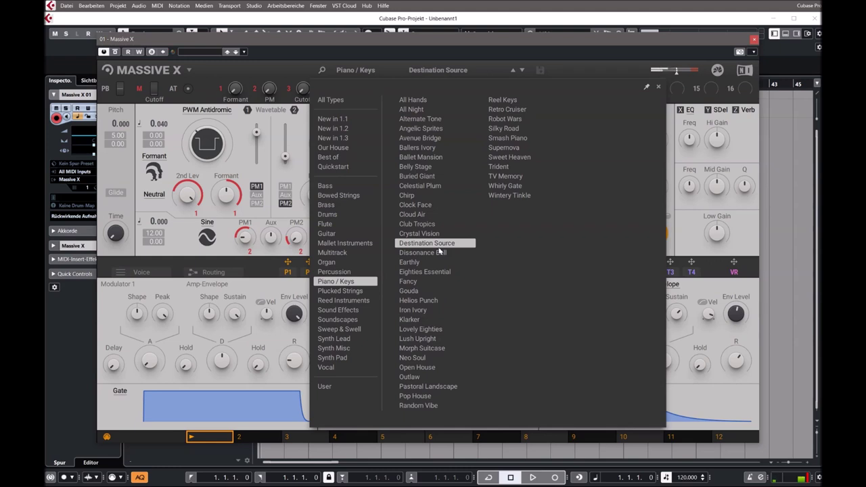
left_click(424, 273)
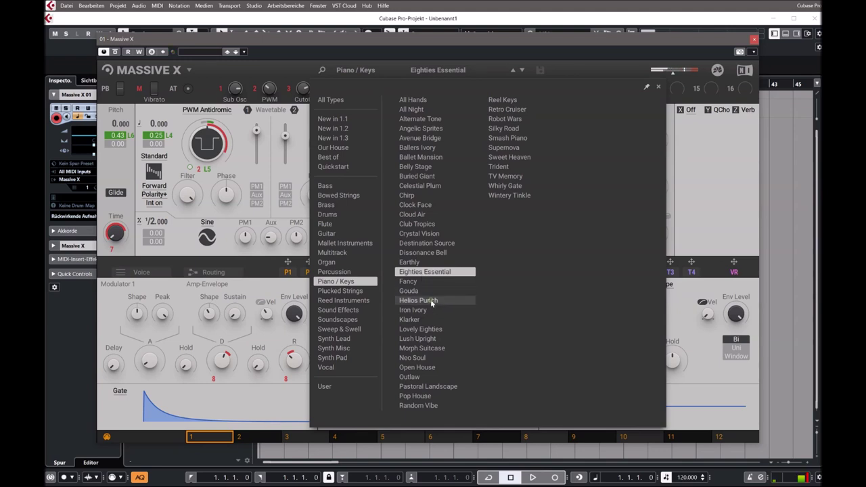
left_click(432, 303)
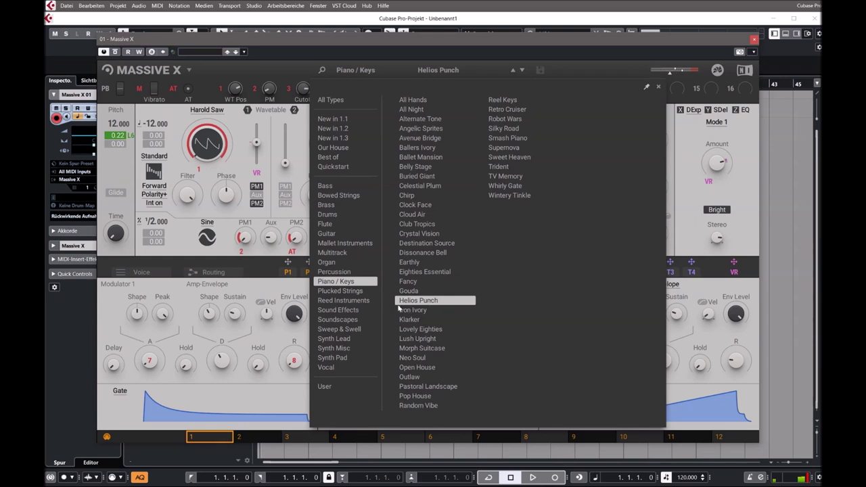
Audition the Plucked Strings presets Rising Sun, Seven Comb and Wisdom Oracle.
left_click(342, 292)
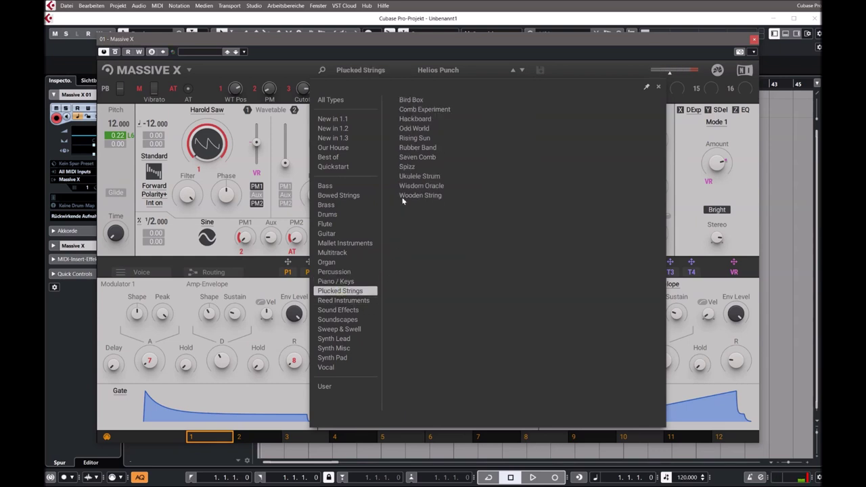
left_click(414, 139)
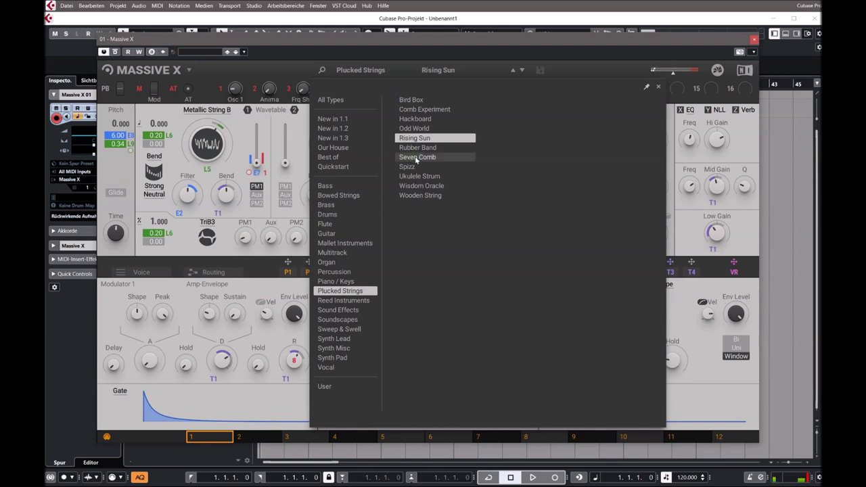
left_click(416, 158)
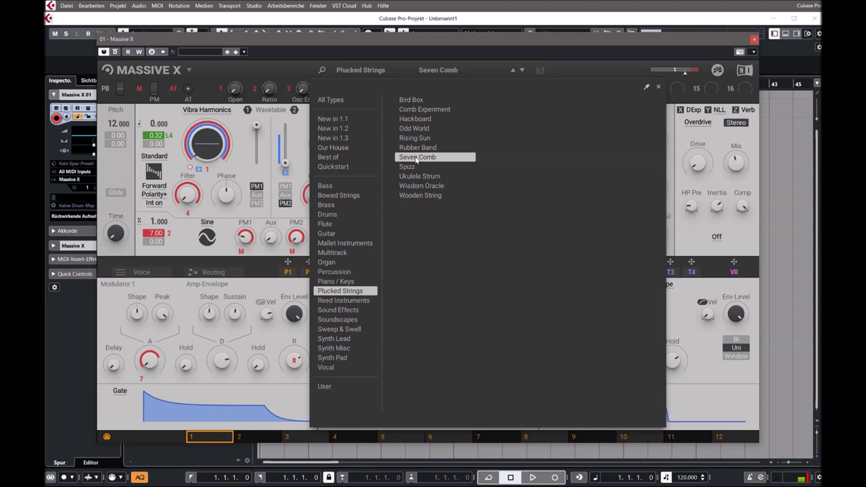
left_click(412, 184)
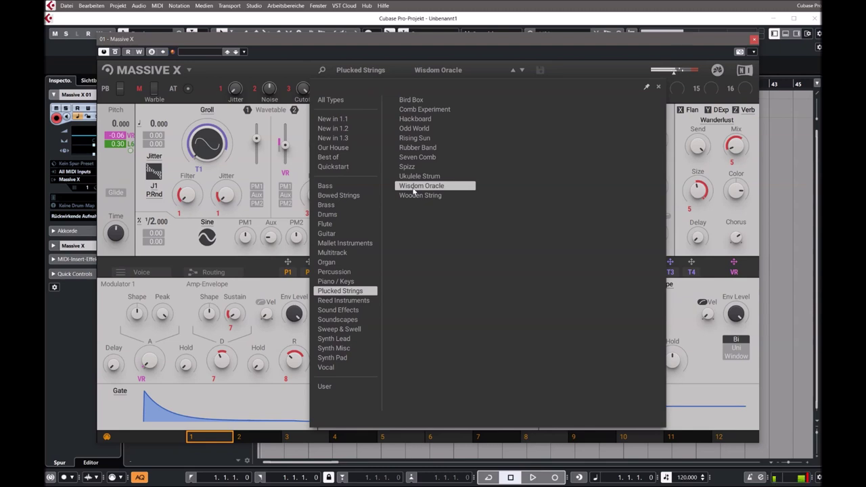
Audition the Soundscapes presets Arctic Abyss, Bubble Inertia, Digital Ghost, Extinction Now, Moldy Organ and Ping Latency.
left_click(350, 319)
left_click(417, 148)
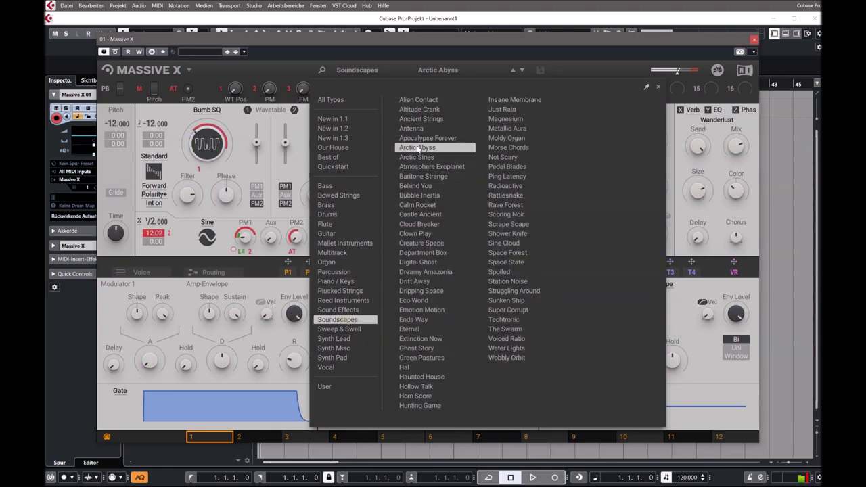
left_click(420, 195)
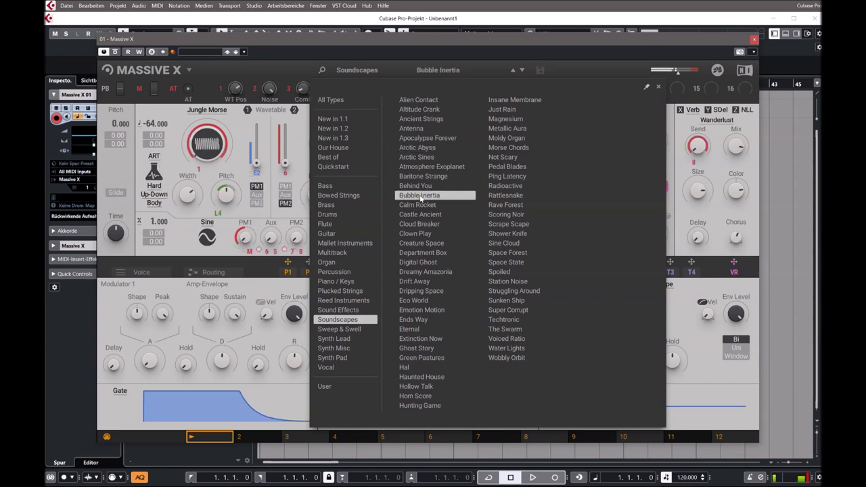
left_click(421, 263)
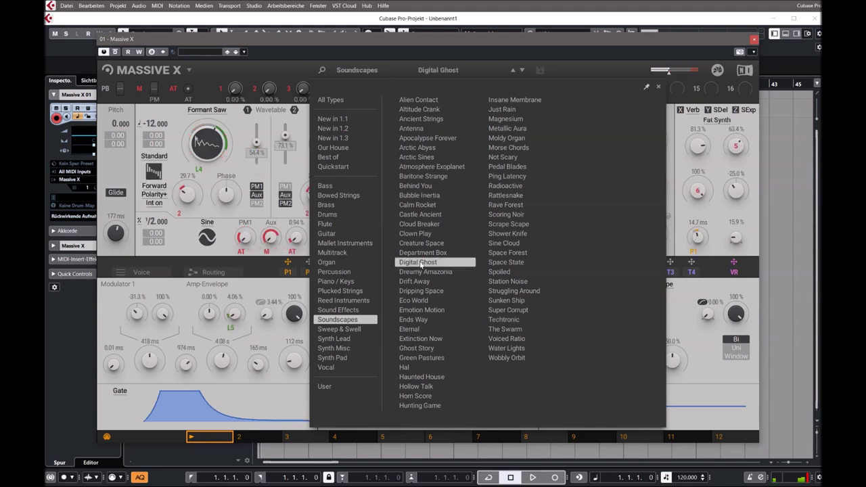
left_click(411, 339)
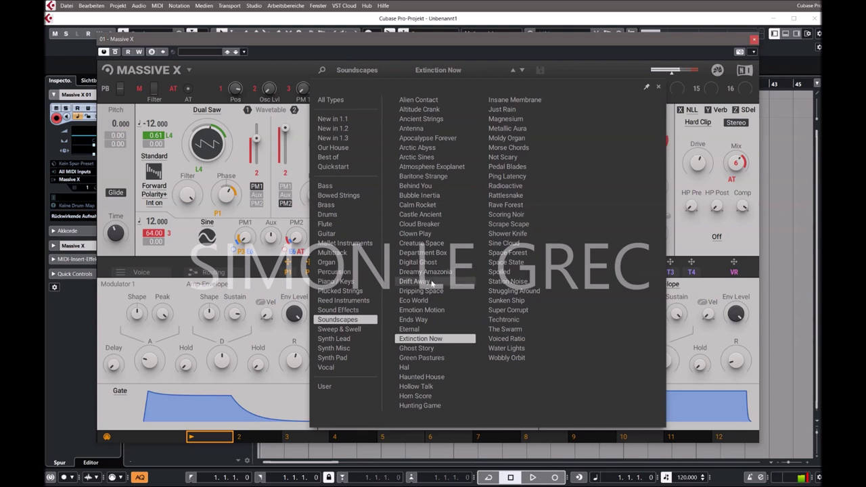
left_click(502, 138)
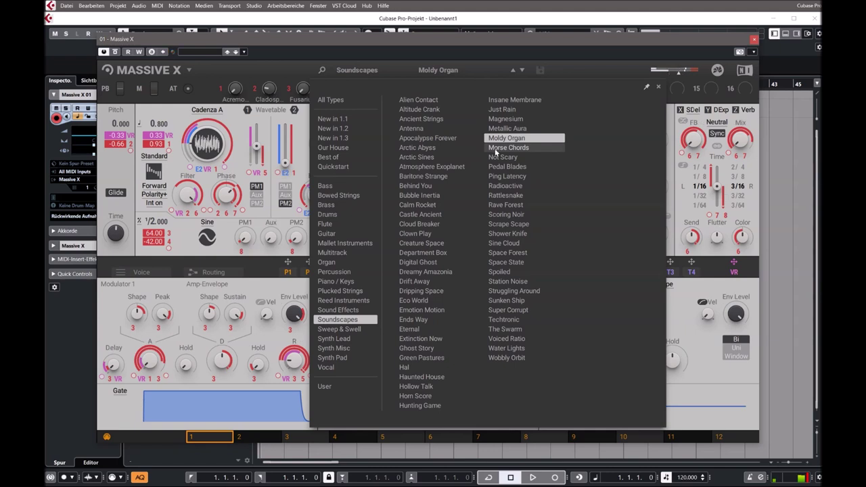
left_click(504, 178)
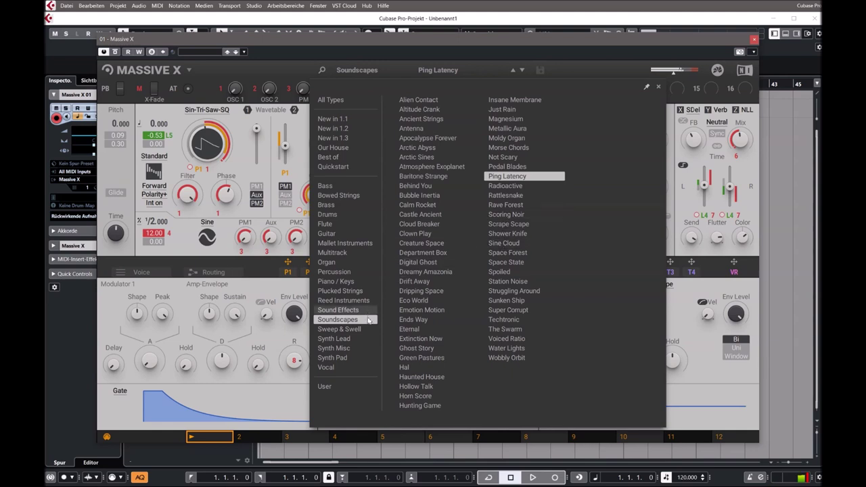
Look into the Sweep & Swell category and audition the Synth Lead presets April Dawn, Circuit Flash, Duct Funk and Island Pluck.
left_click(339, 330)
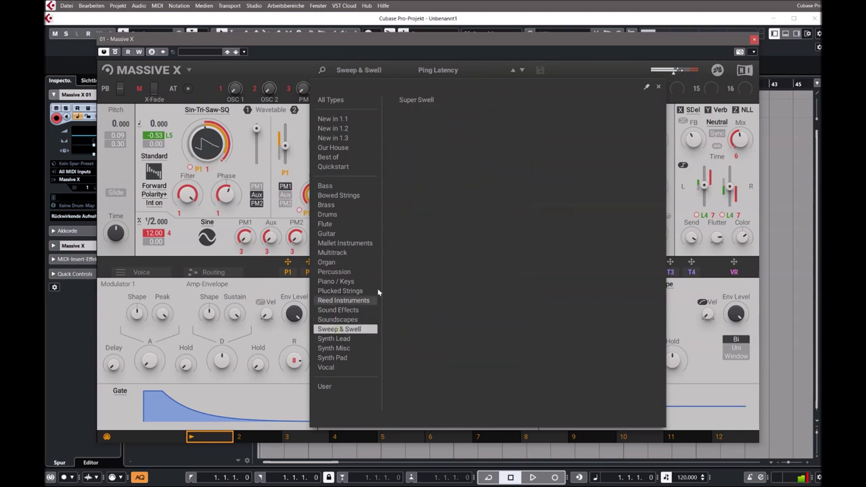
left_click(344, 339)
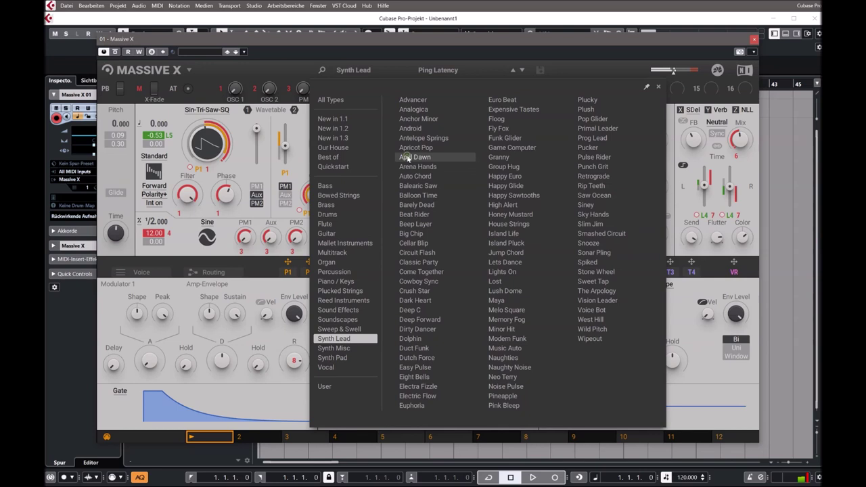
left_click(408, 157)
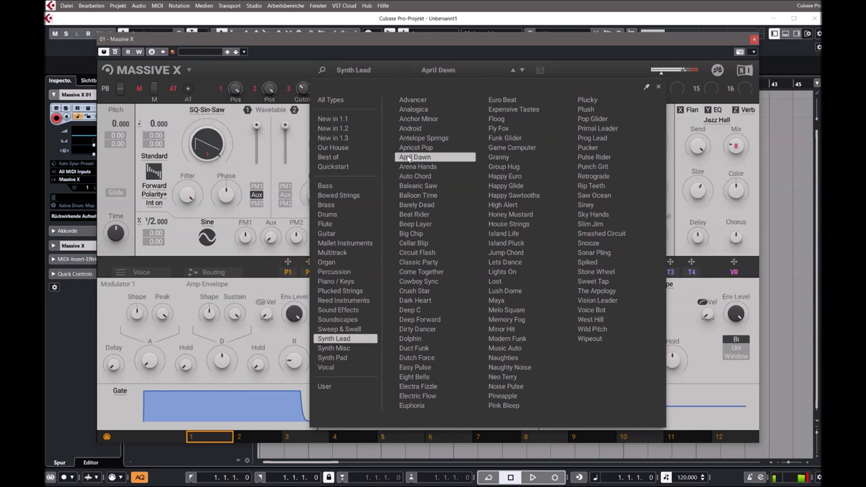
left_click(417, 254)
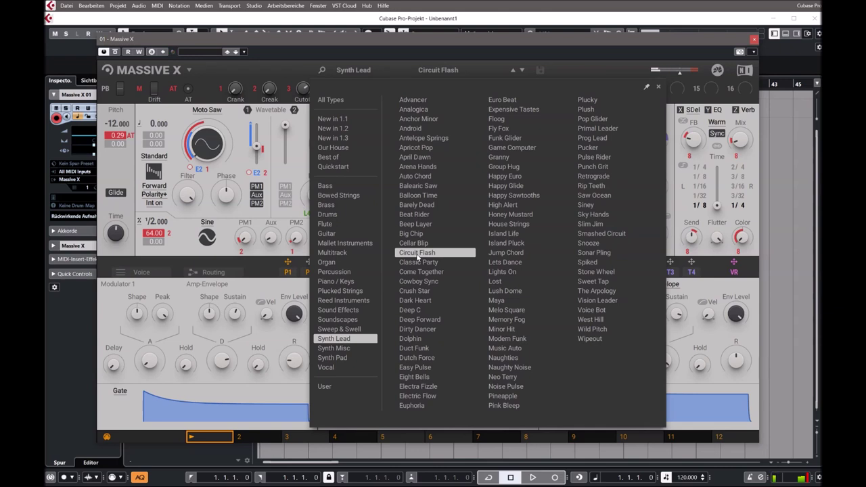
left_click(403, 351)
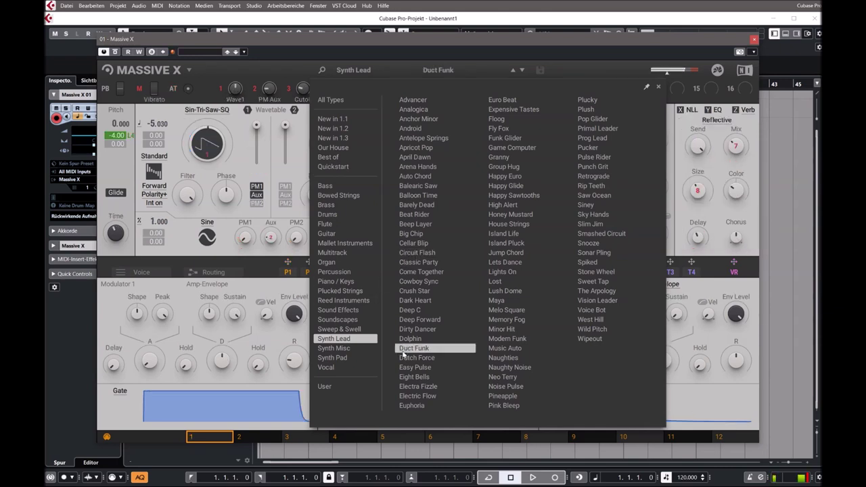
left_click(512, 245)
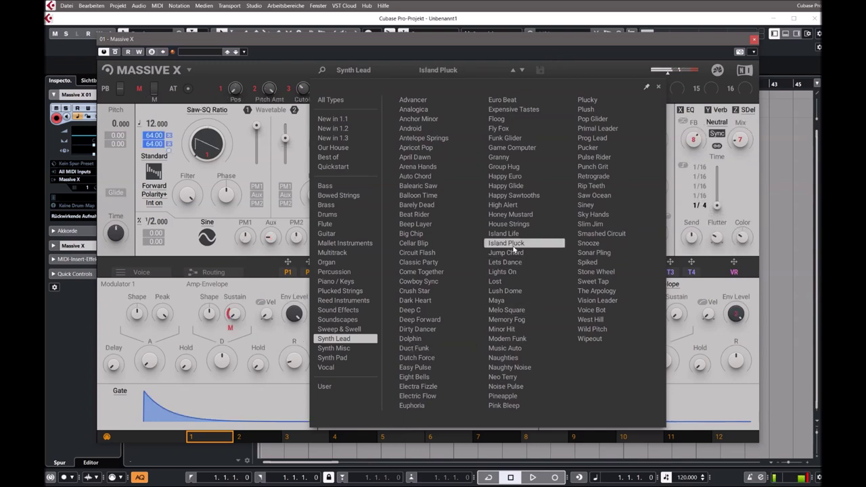
Audition the Synth Lead presets Crush Star and High Alert.
left_click(409, 293)
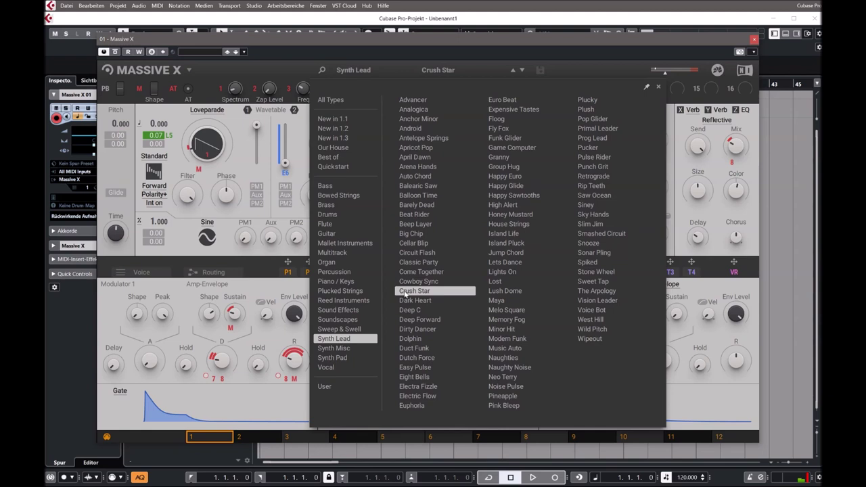
left_click(512, 205)
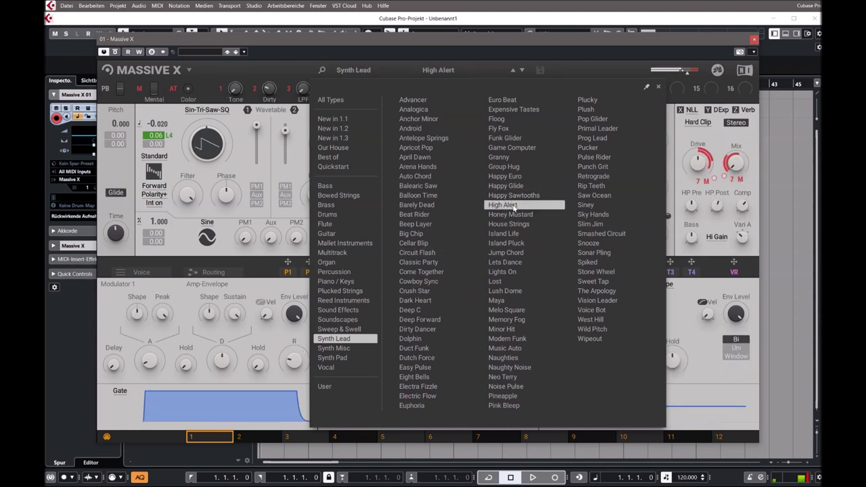
Audition the Synth Misc presets Happy Deejay, Honey Stack, Komplex Line and Mouth Chilly.
left_click(341, 349)
left_click(402, 216)
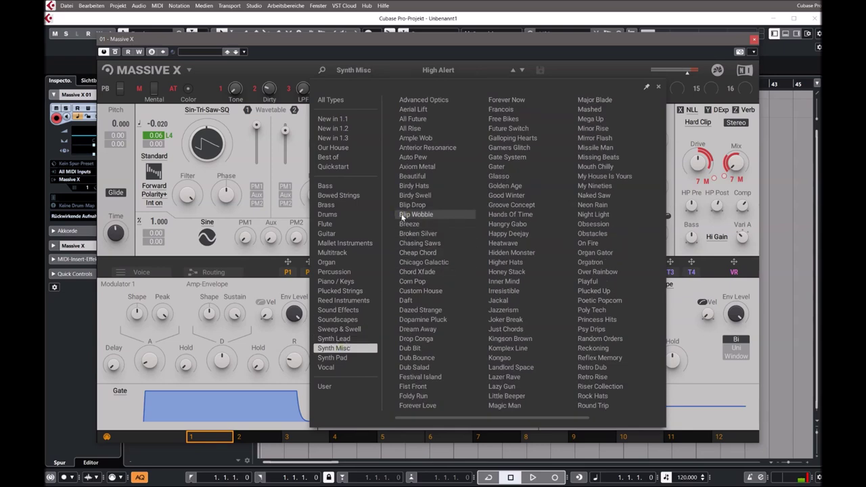
left_click(519, 235)
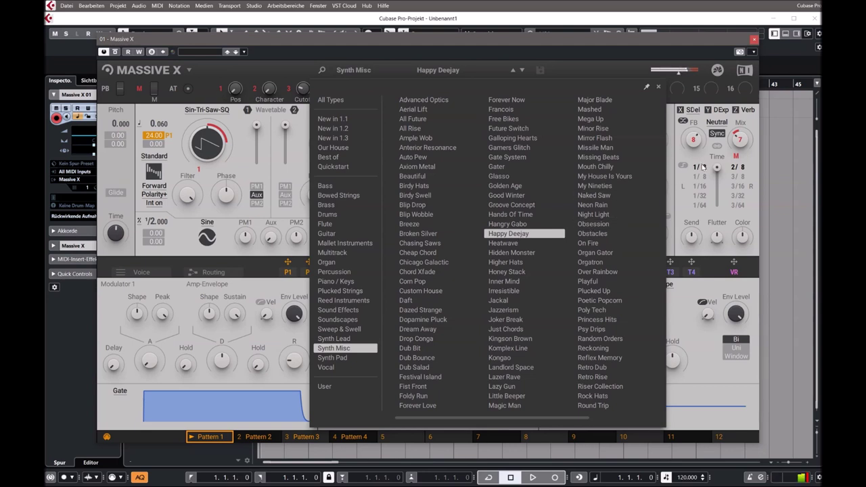
left_click(501, 273)
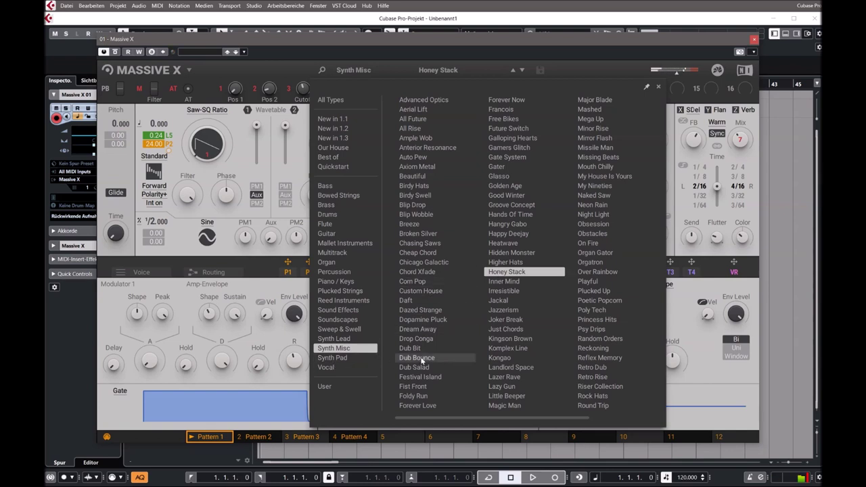
left_click(498, 353)
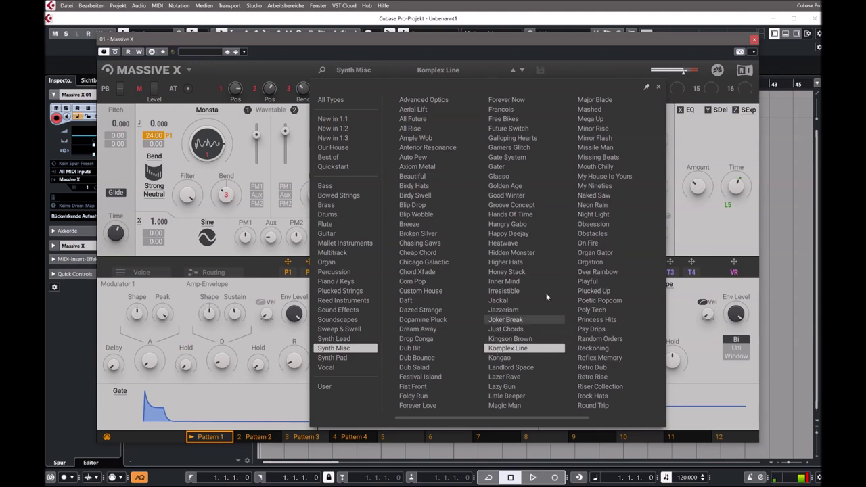
left_click(595, 167)
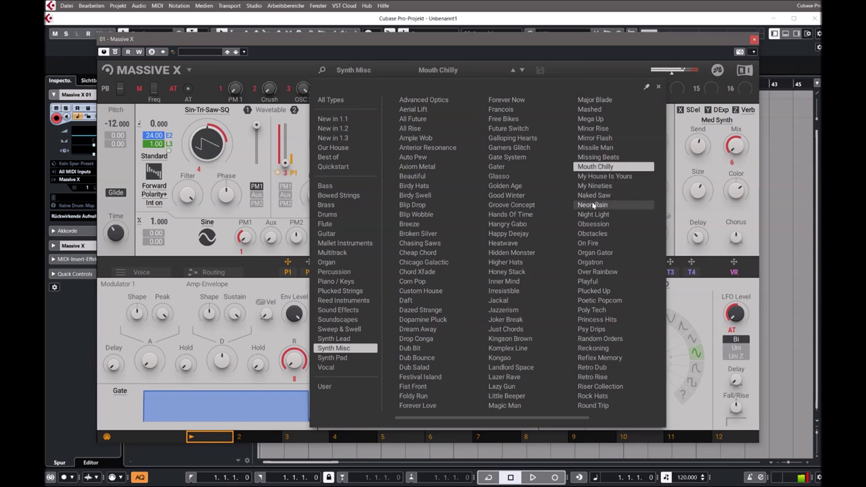
Set the Mouth Chilly reverb mix to 35.3 % and audition the Synth Misc presets Naked Saw and Obstacles.
left_click_drag(734, 146, 734, 128)
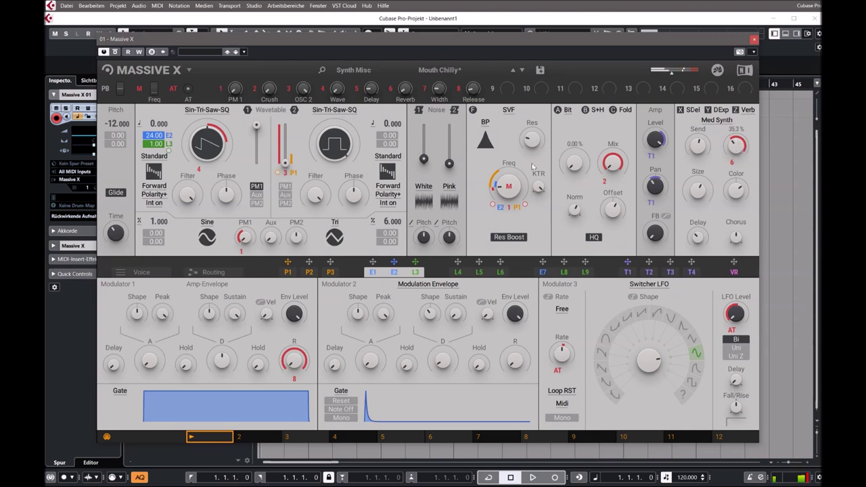
left_click(450, 69)
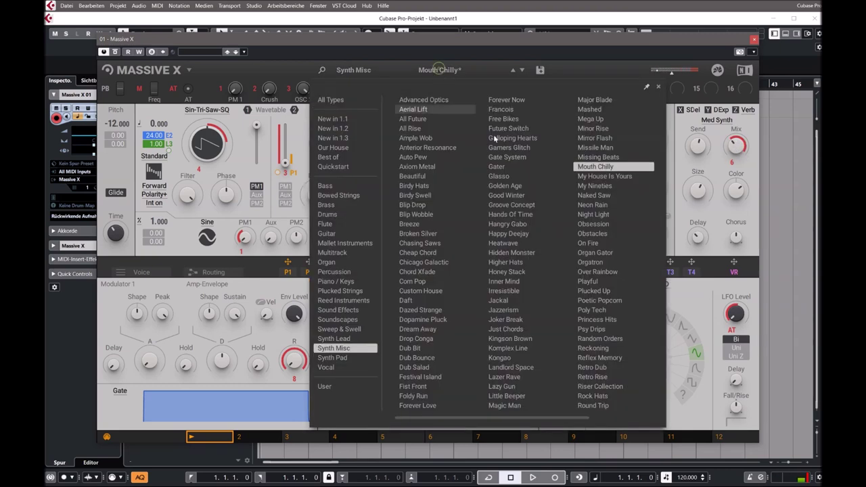
left_click(585, 197)
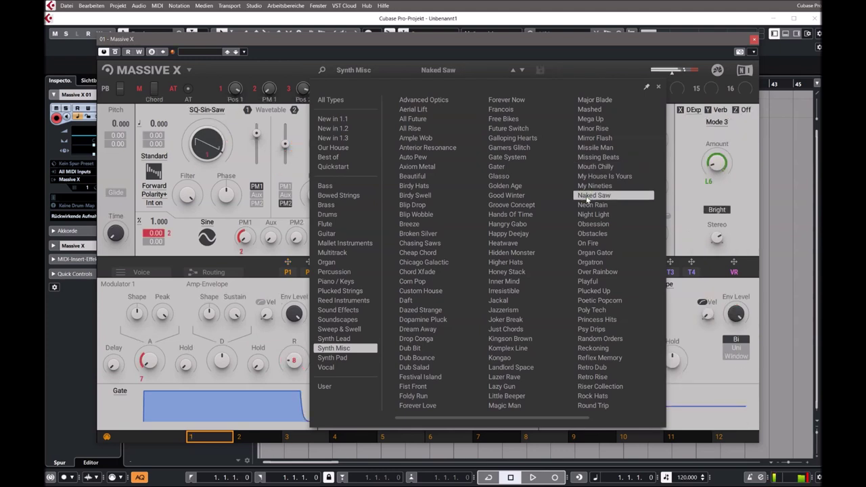
left_click(592, 234)
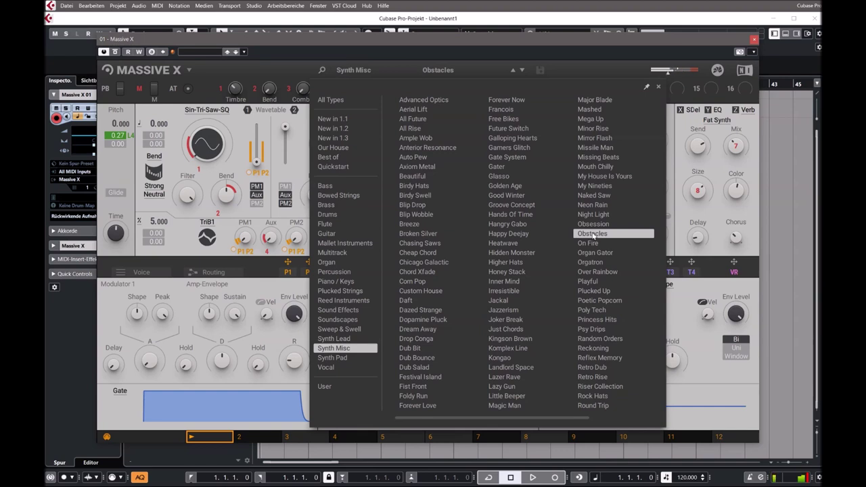
Audition the Synth Pad presets Coin Flip, Deep Blue, Falling Down and Rave Stringz.
left_click(335, 358)
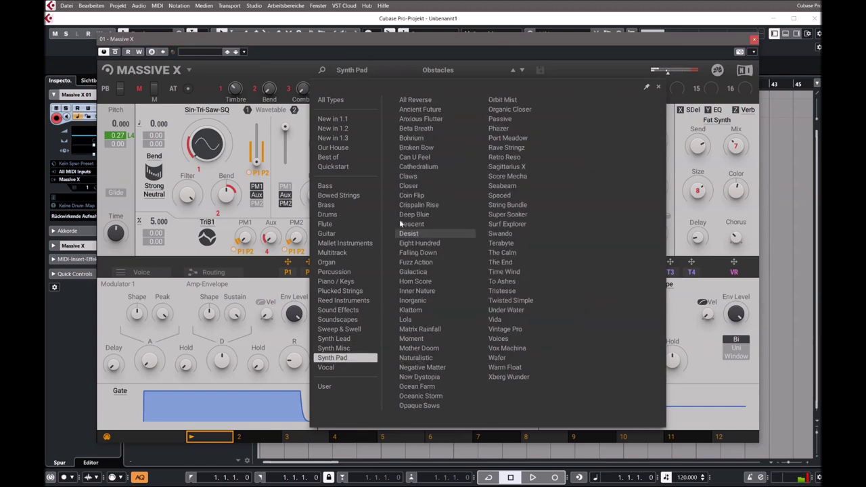
left_click(420, 196)
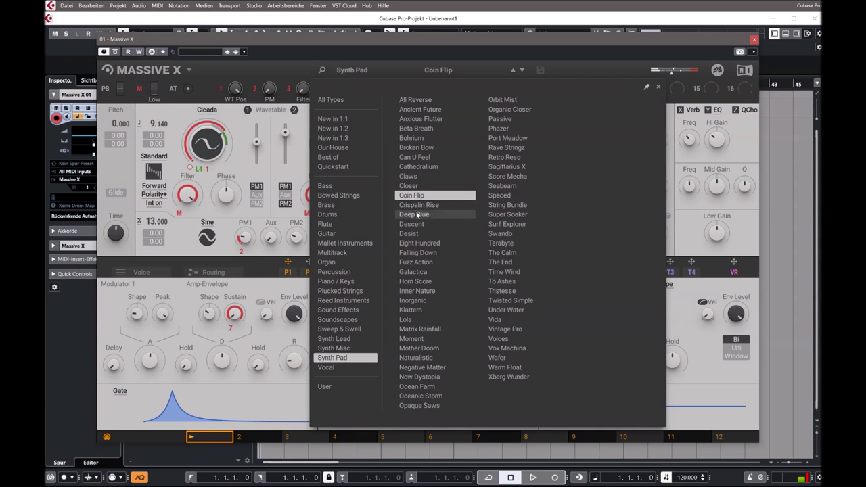
left_click(417, 215)
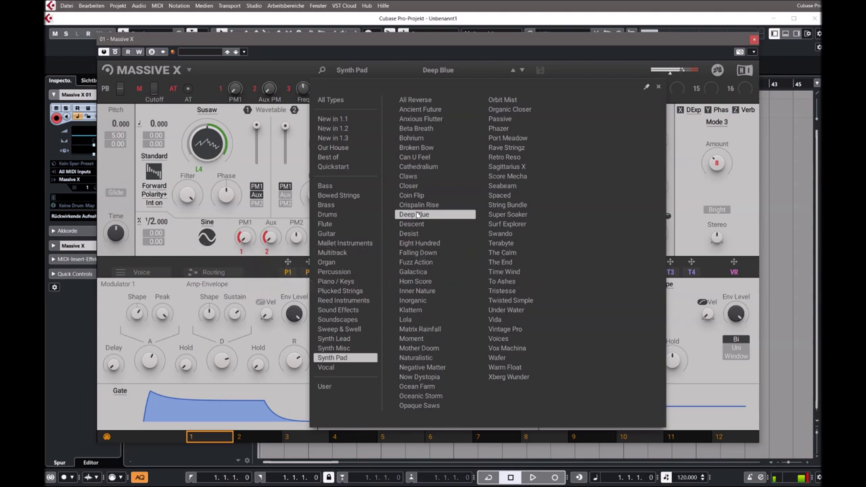
left_click(416, 253)
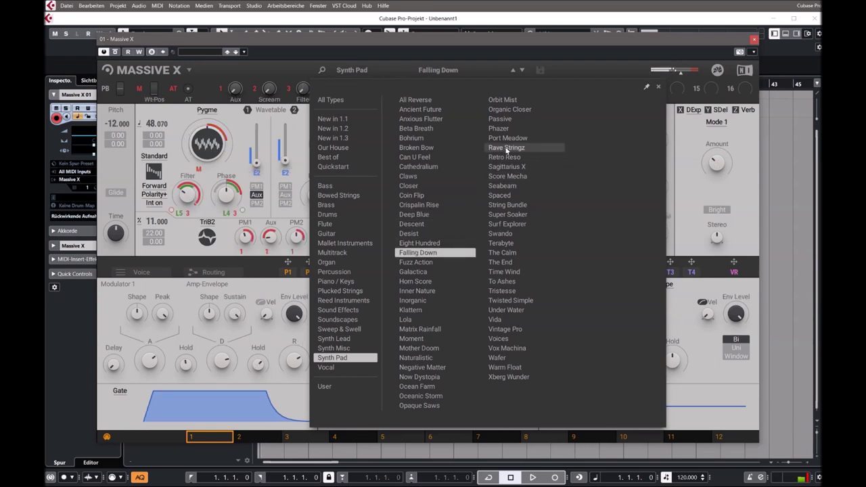
left_click(506, 149)
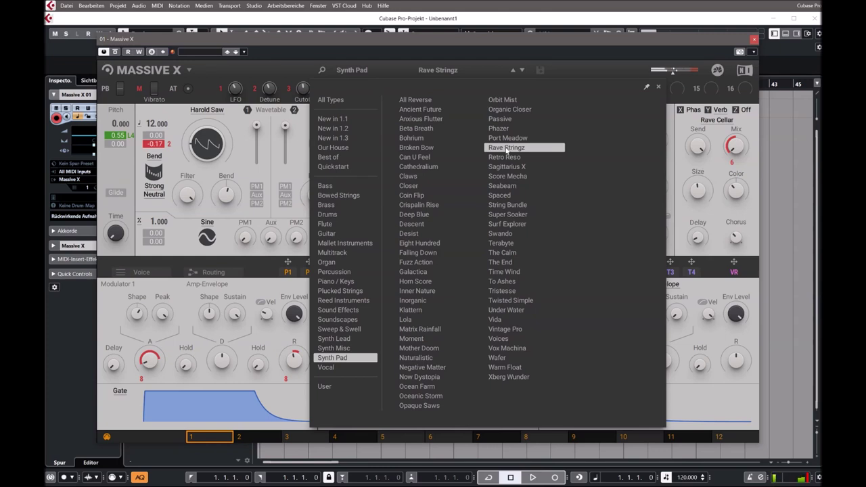
Audition the Synth Pad presets Sagittarius X, Terabyte, The End, Now Dystopia and Voices.
left_click(506, 167)
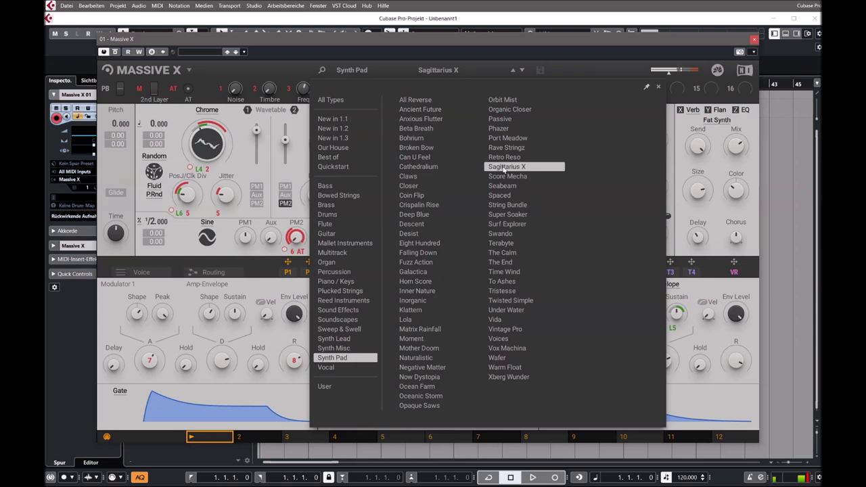
left_click(506, 243)
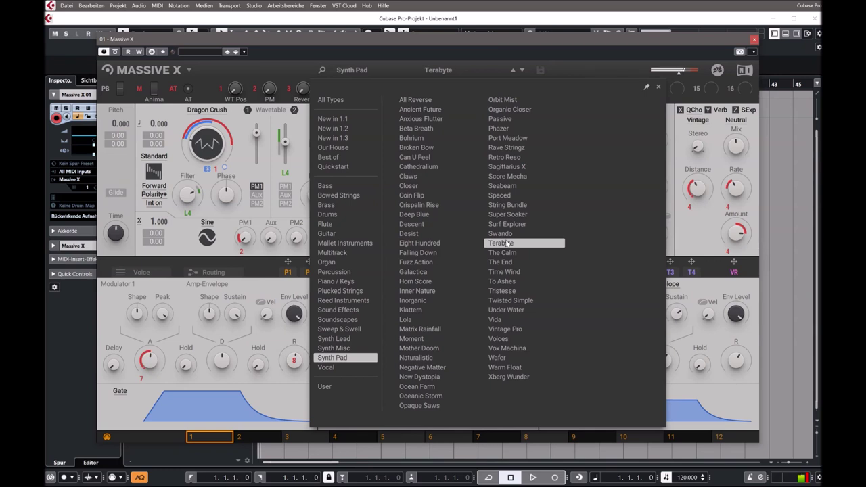
left_click(500, 262)
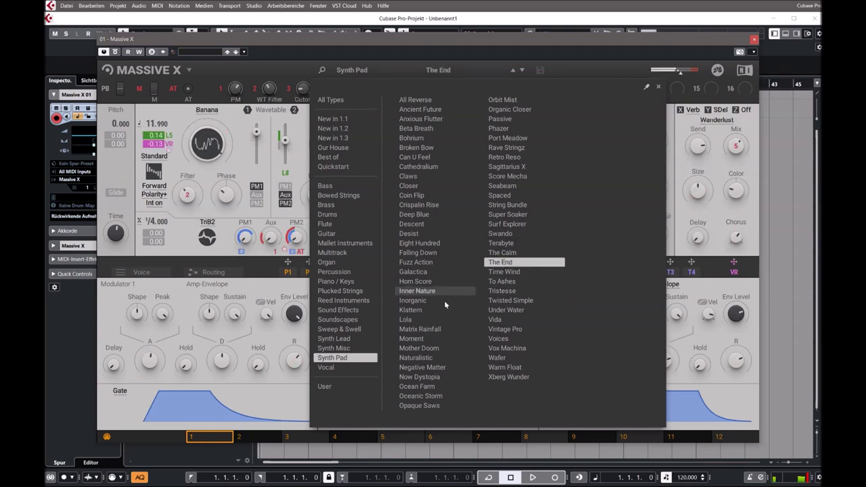
left_click(420, 377)
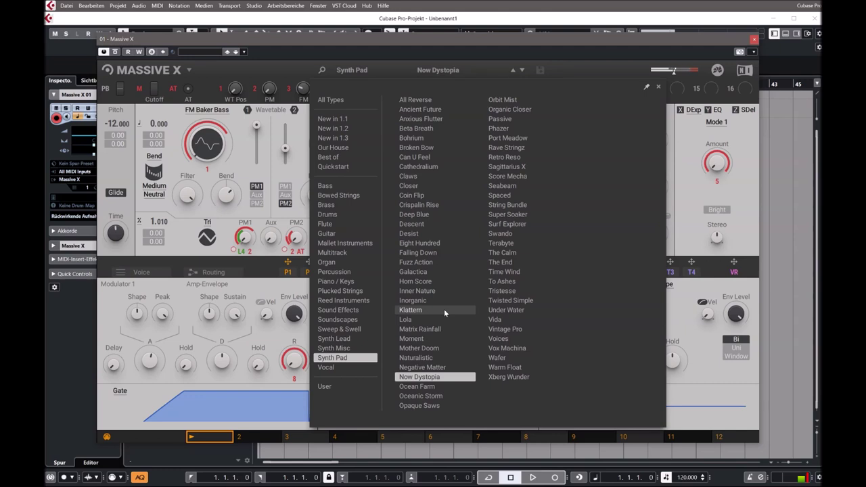
left_click(497, 339)
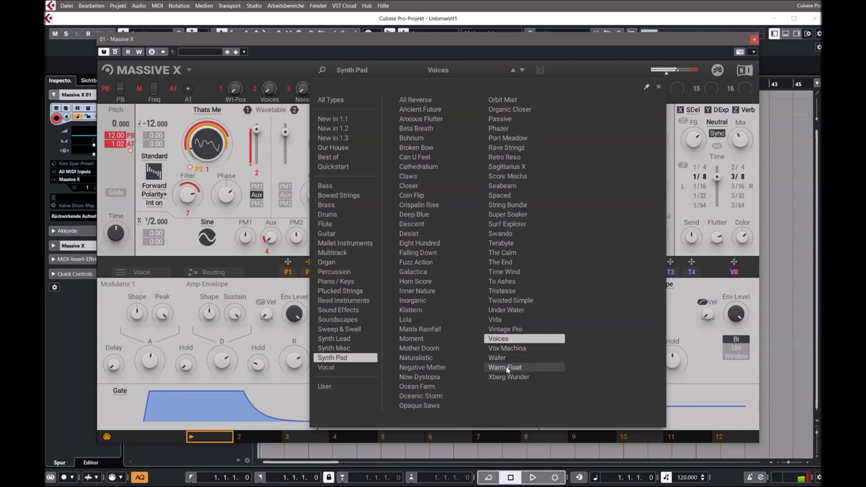
Load the New in 1.3 preset Arctic Sines and raise its first noise level to 49.7 %.
left_click(338, 138)
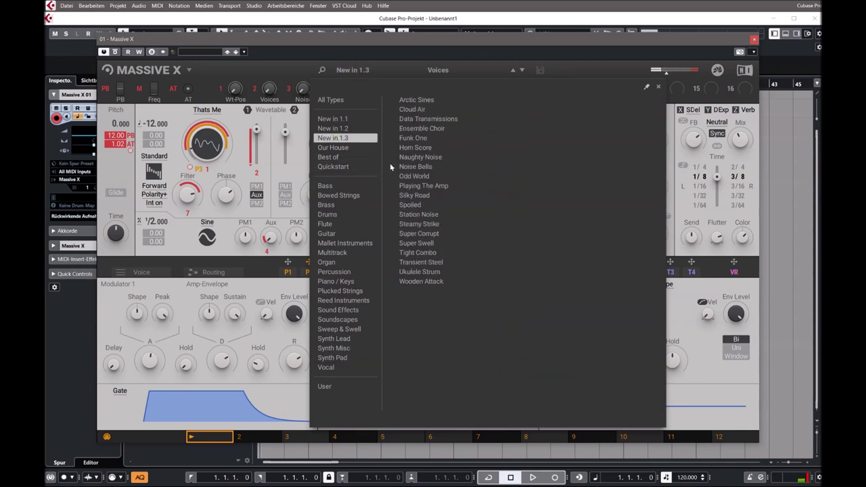
left_click(414, 100)
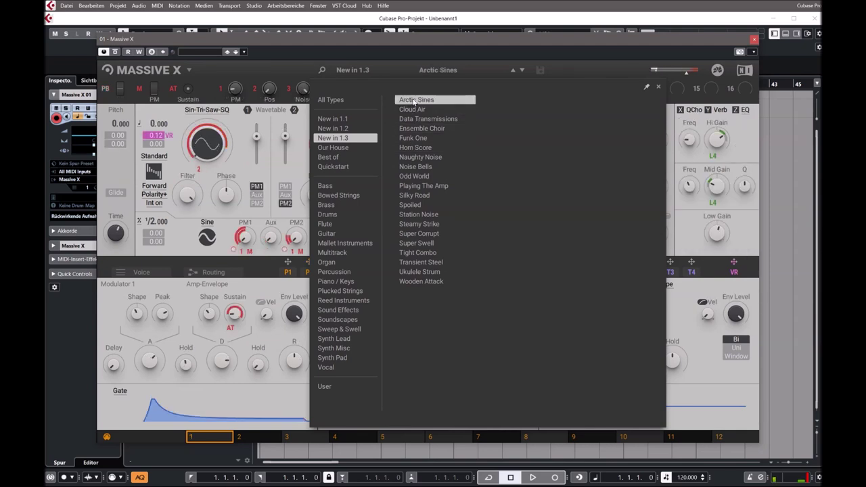
left_click_drag(716, 186, 716, 192)
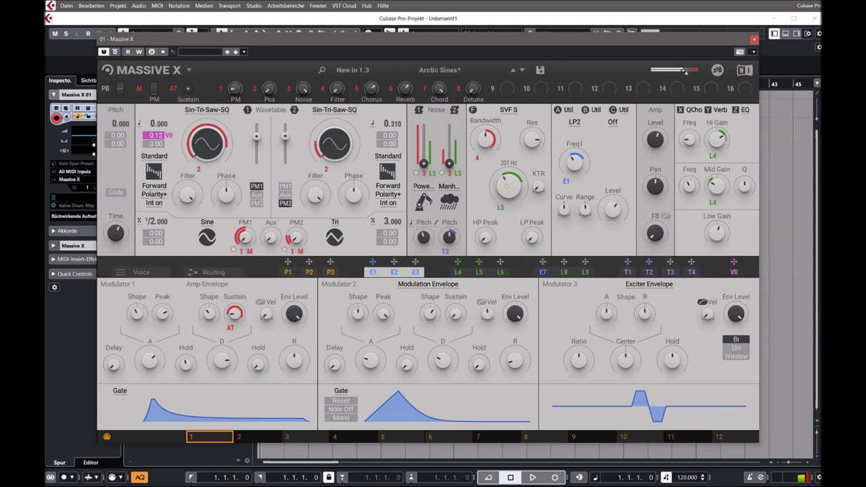
scroll(425, 205, "up", 2)
scroll(425, 204, "down", 2)
left_click_drag(424, 163, 423, 144)
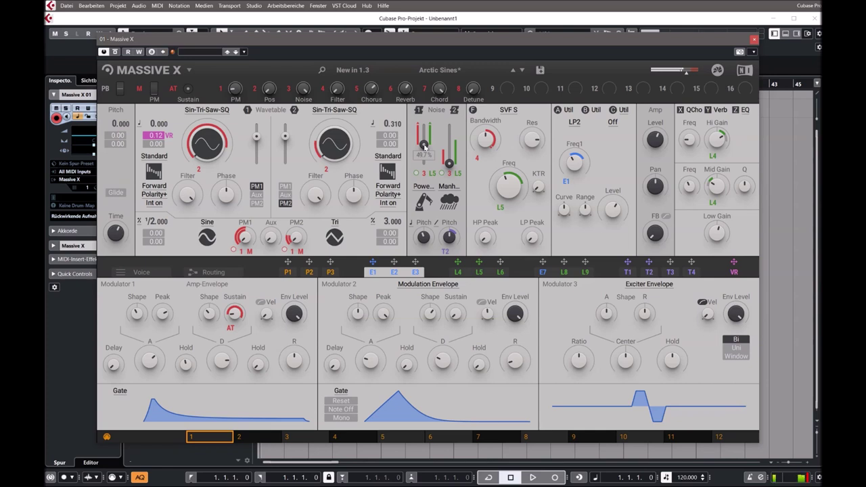
Audition the New in 1.3 presets Cloud Air, Ensemble Choir, Naughty Noise, Noise Bells and Silky Road.
left_click(436, 70)
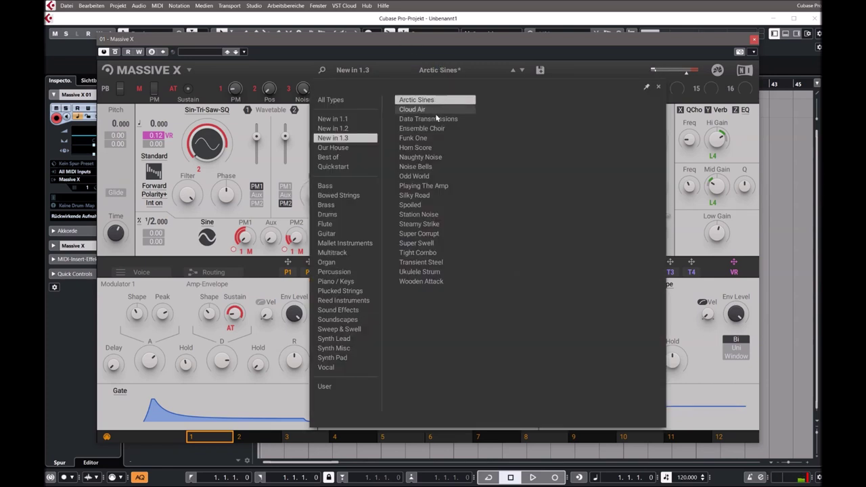
left_click(418, 113)
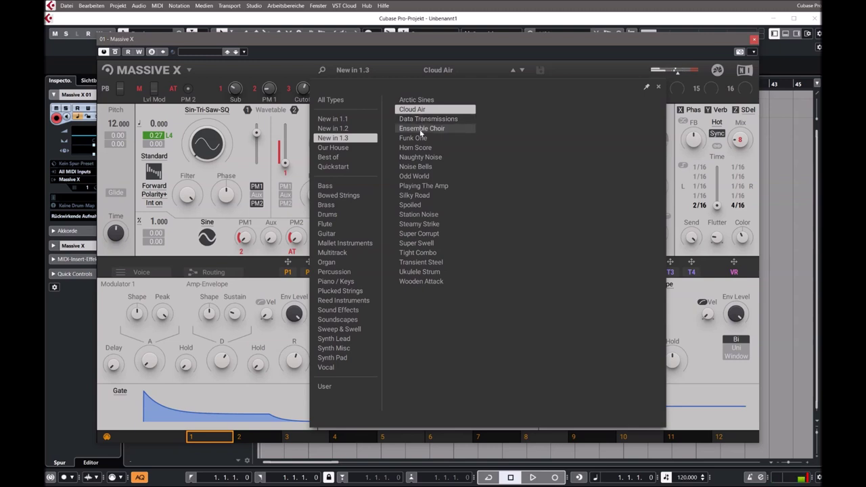
left_click(421, 130)
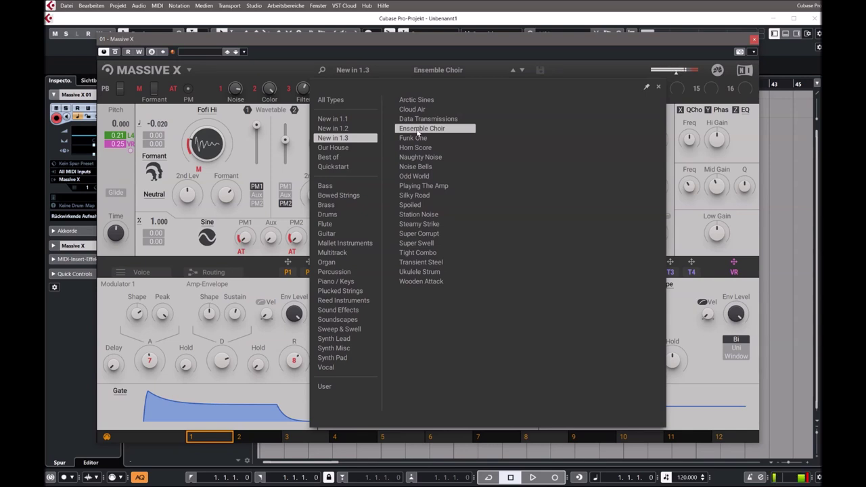
left_click(415, 157)
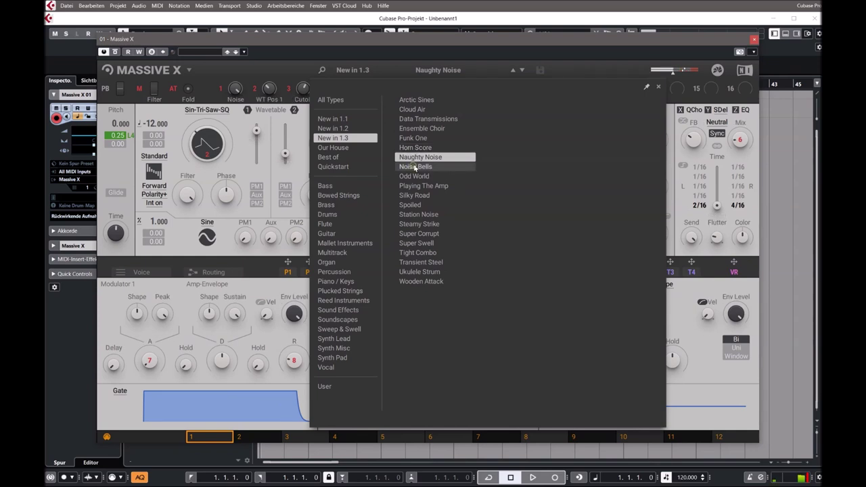
left_click(415, 166)
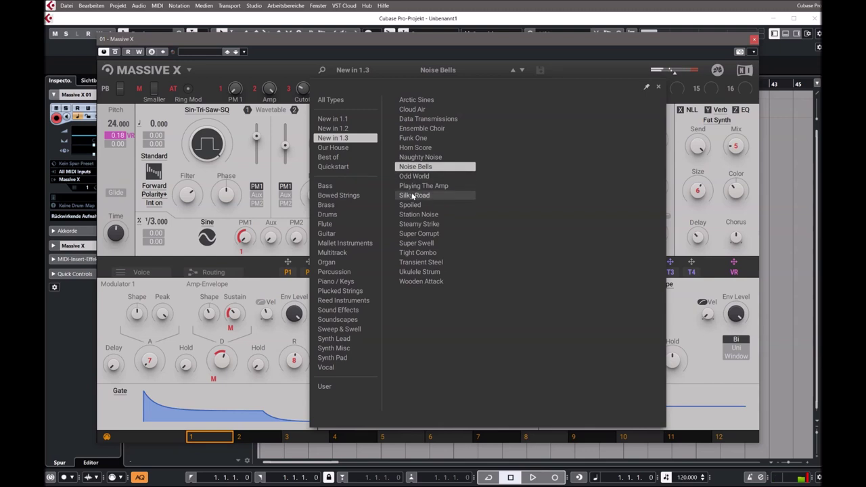
left_click(412, 195)
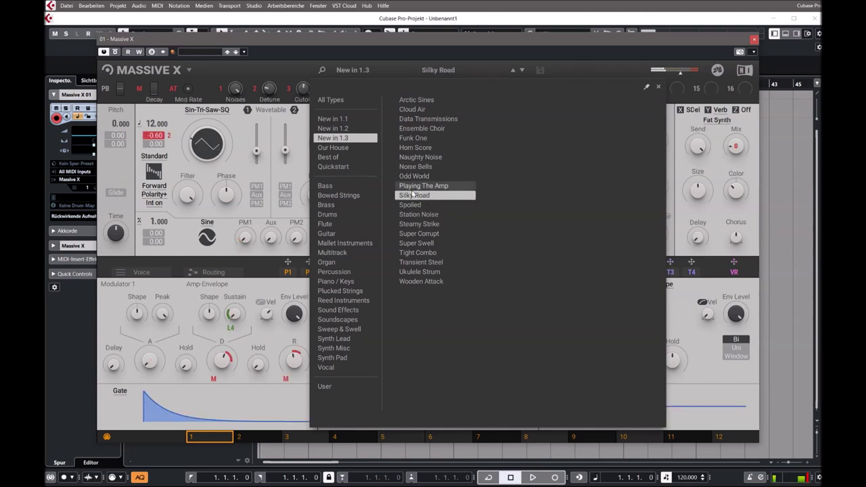
Audition the New in 1.3 presets Steamy Strike, Transient Steel, Ukulele Strum and Wooden Attack, and close the preset browser.
left_click(414, 230)
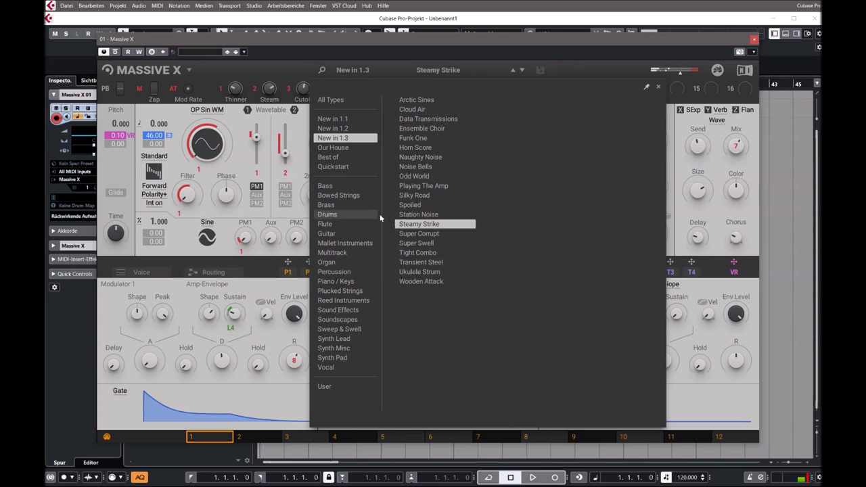
left_click(408, 267)
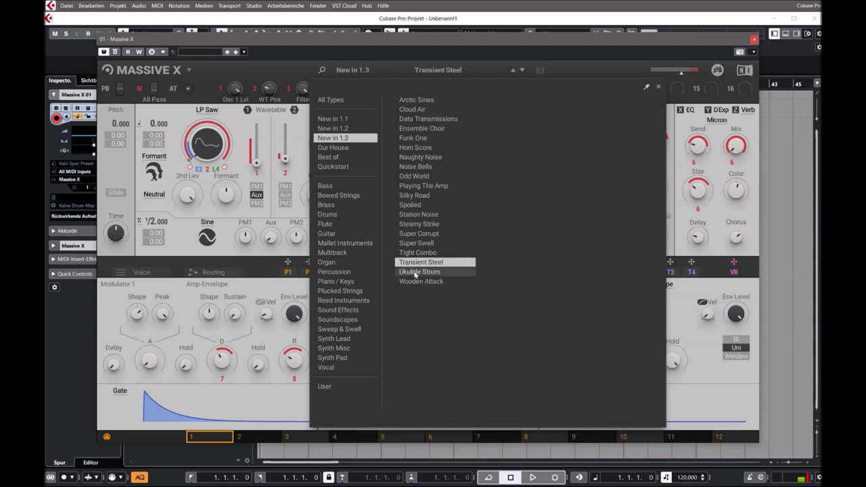
left_click(415, 273)
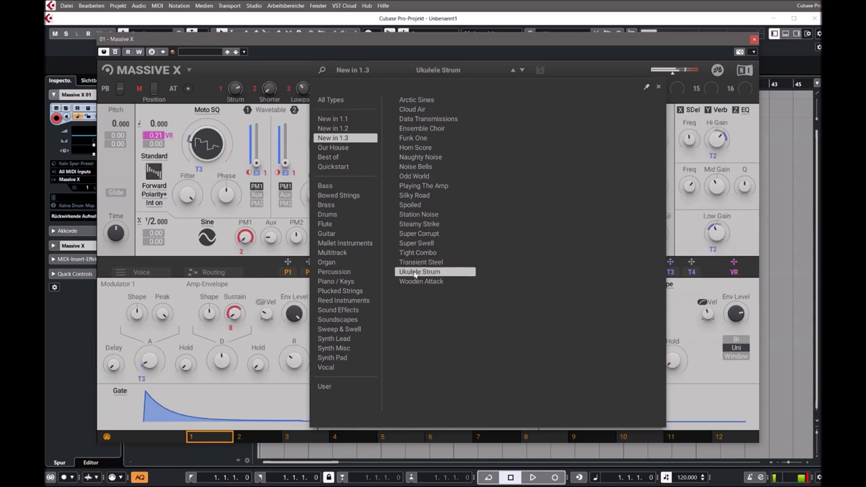
left_click(417, 282)
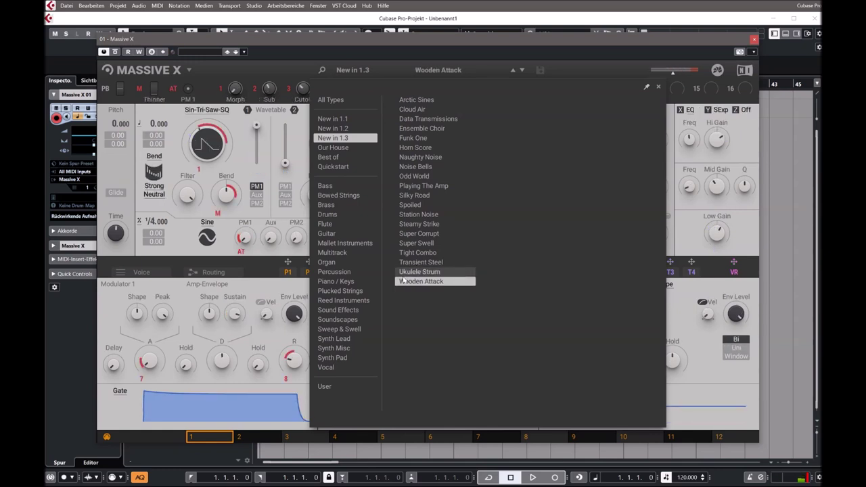
left_click(740, 245)
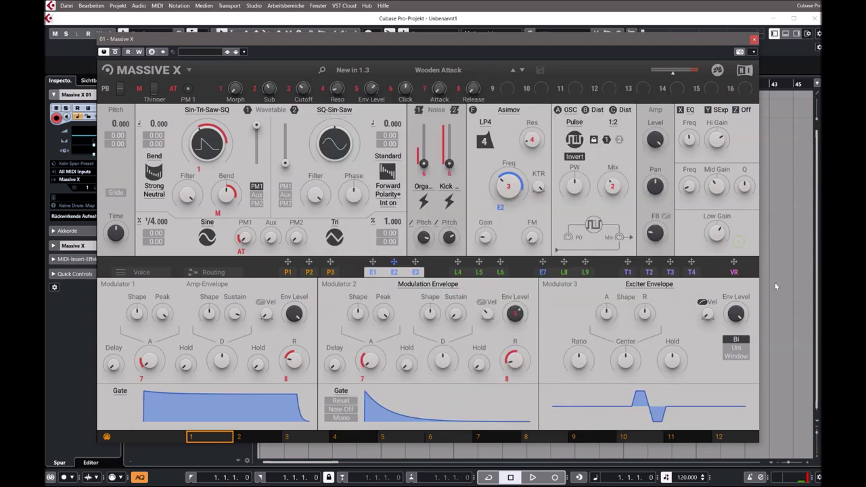